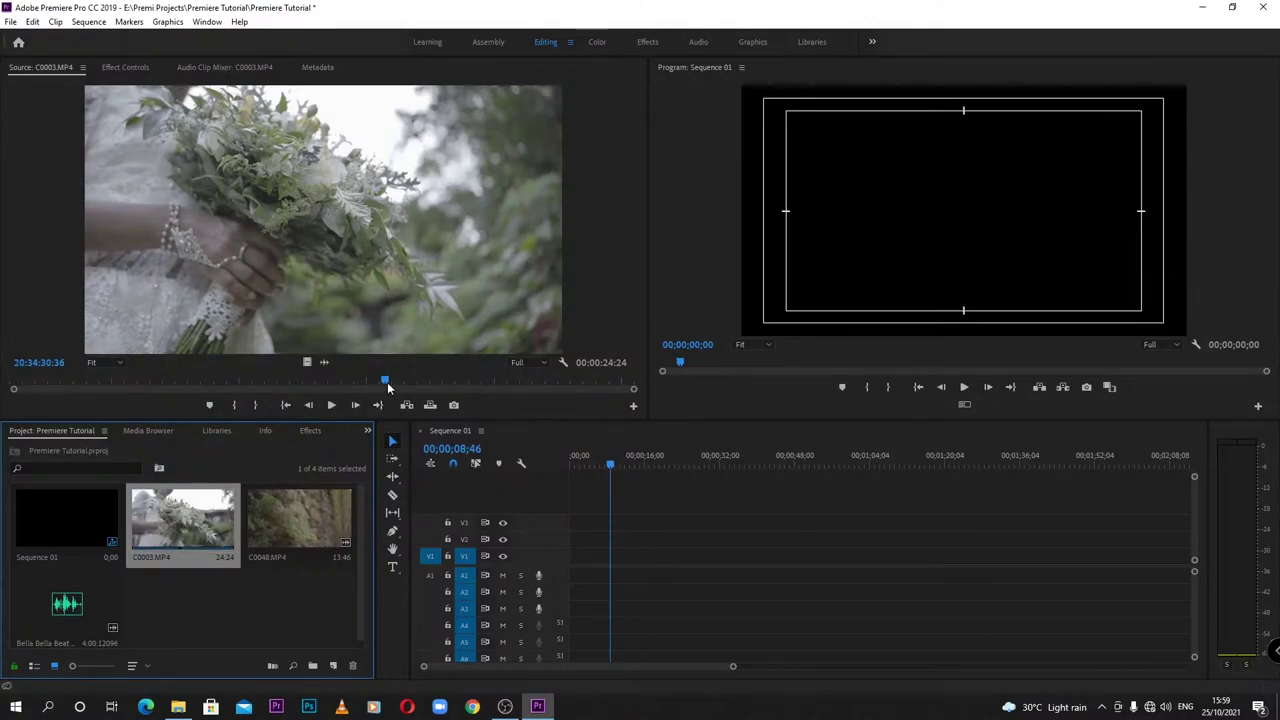
Add a 2:40 bouquet excerpt of C0003.MP4 to V1, then load fern clip C0048.MP4 for preview
mouse_move(385, 381)
mouse_down()
mouse_move(62, 376)
mouse_move(62, 391)
mouse_move(440, 440)
mouse_up()
key(i)
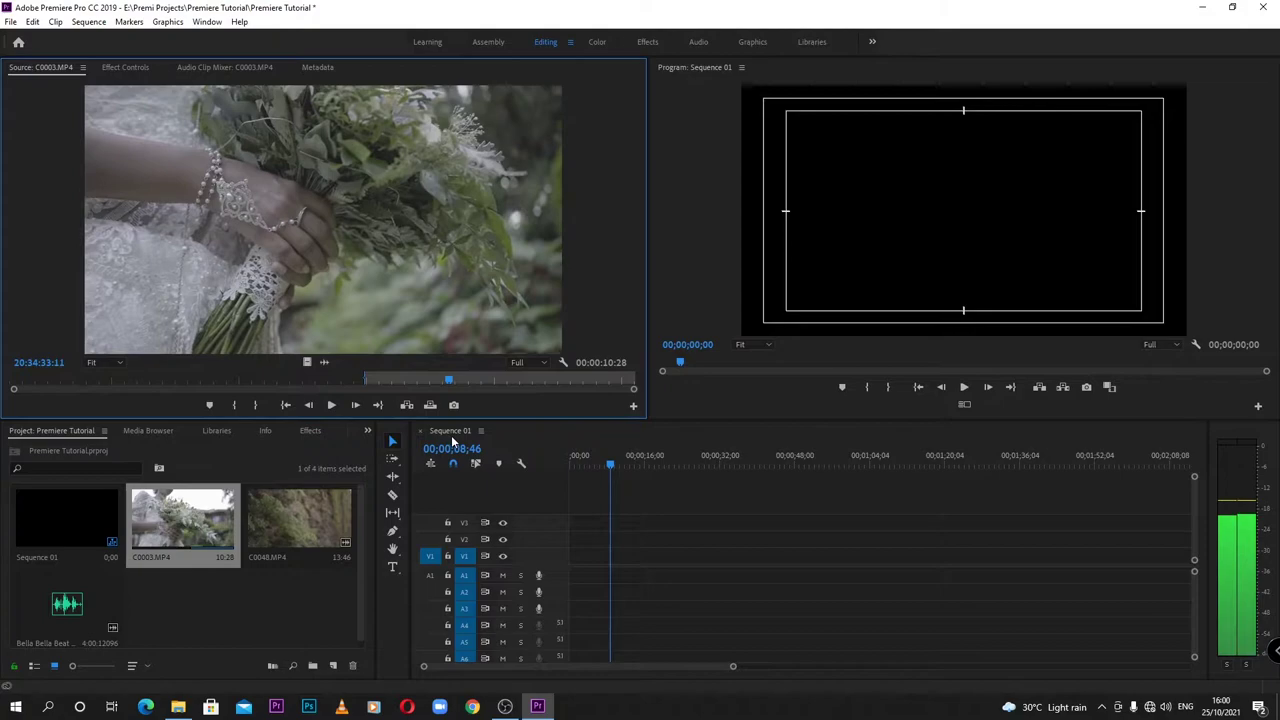
key(o)
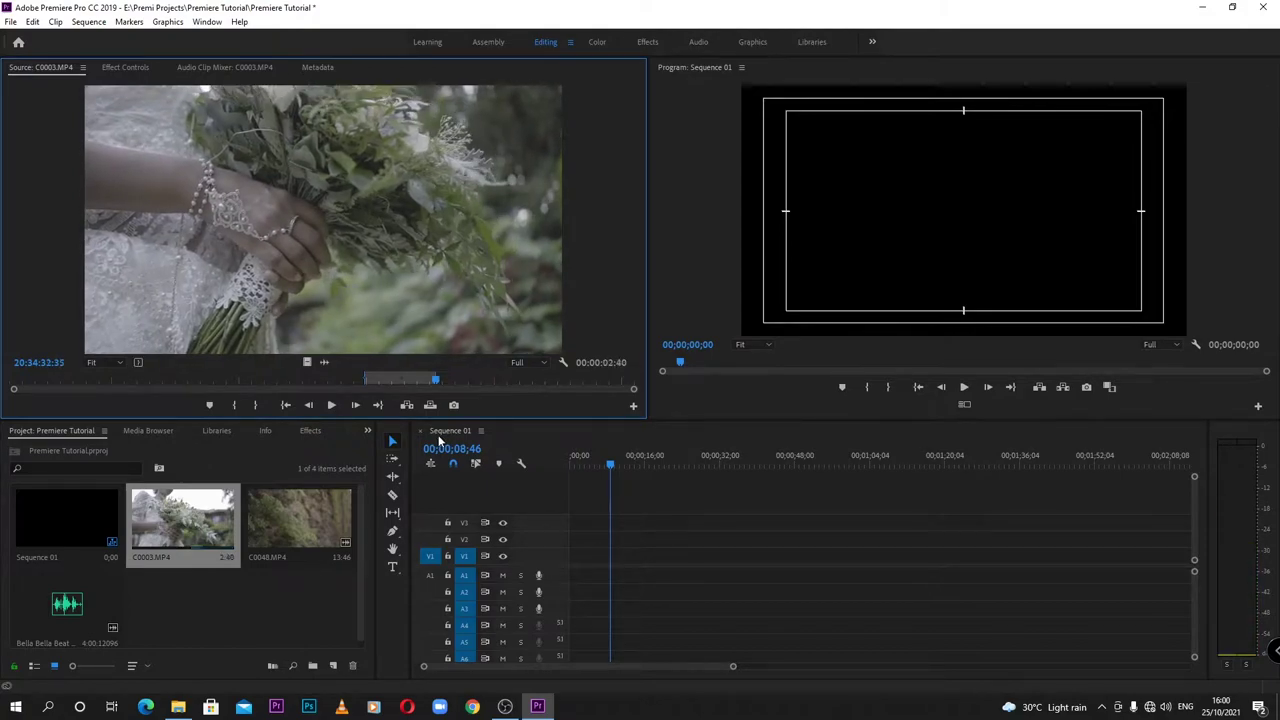
key(comma)
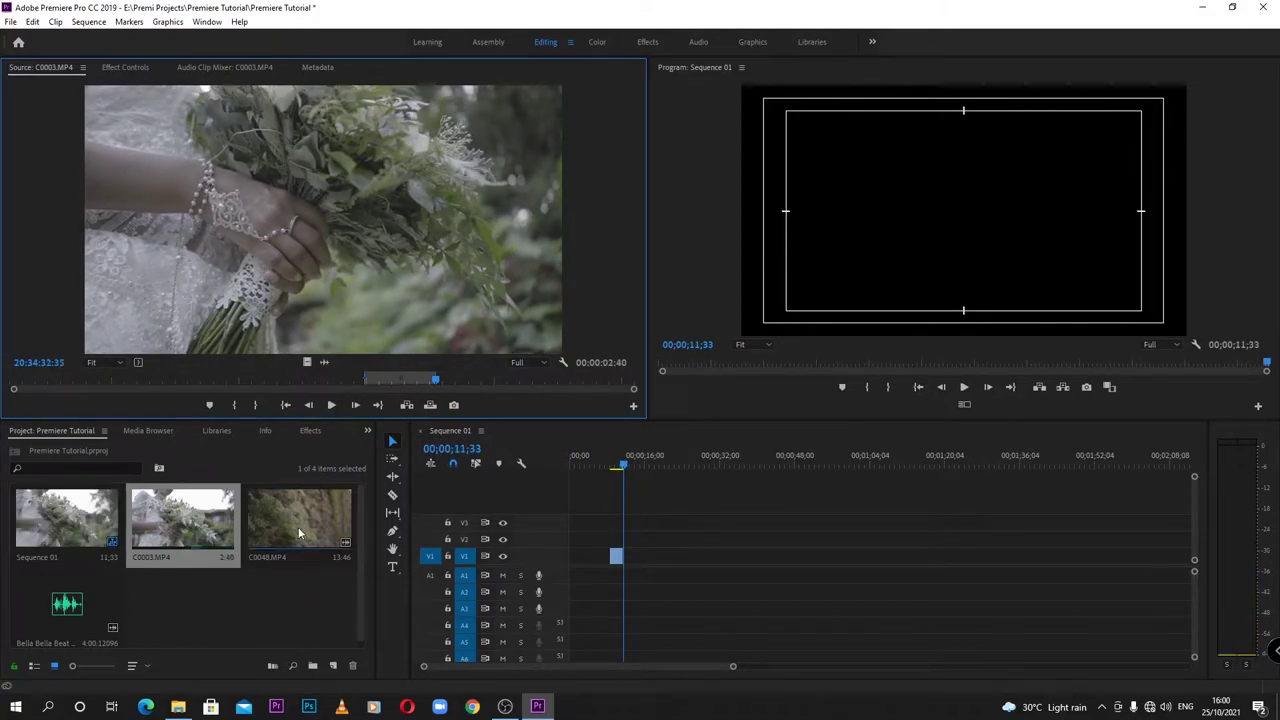
double_click(298, 527)
mouse_move(607, 387)
mouse_down()
mouse_move(160, 401)
mouse_move(360, 413)
mouse_up()
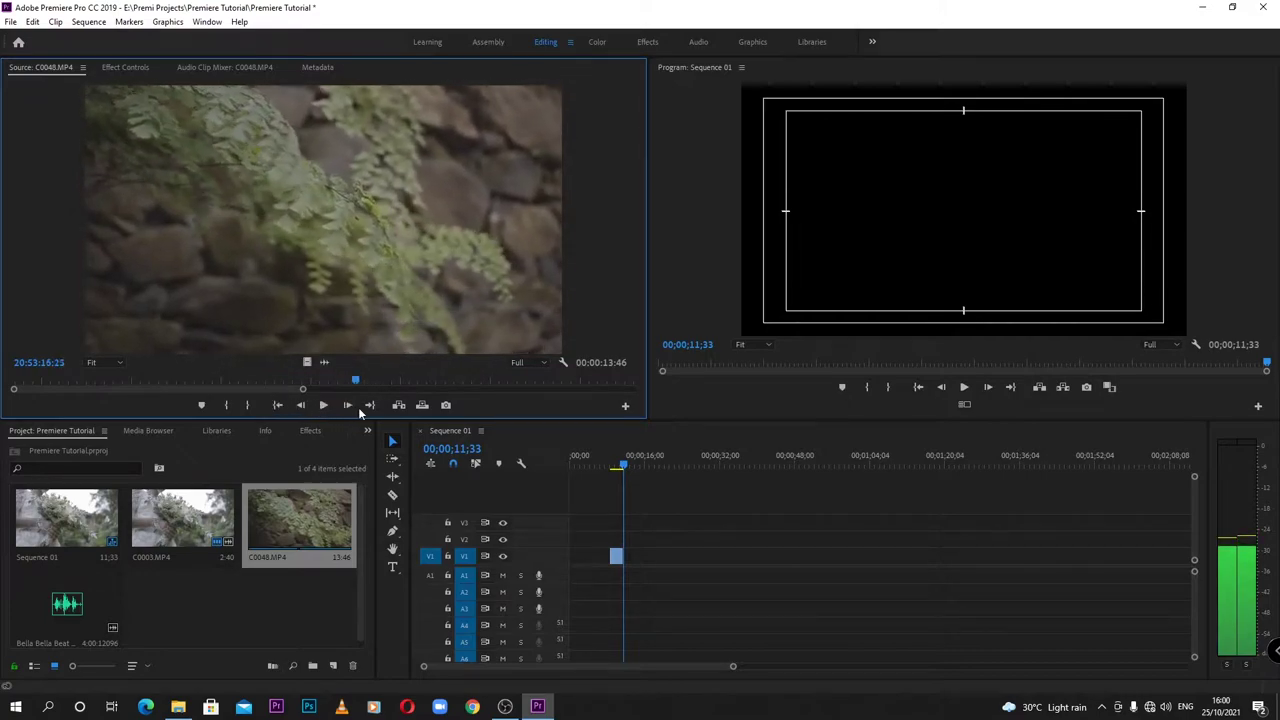
Mark a 1:27 range in C0048.MP4 and place it after the bouquet excerpt on V1
drag(360, 413, 478, 424)
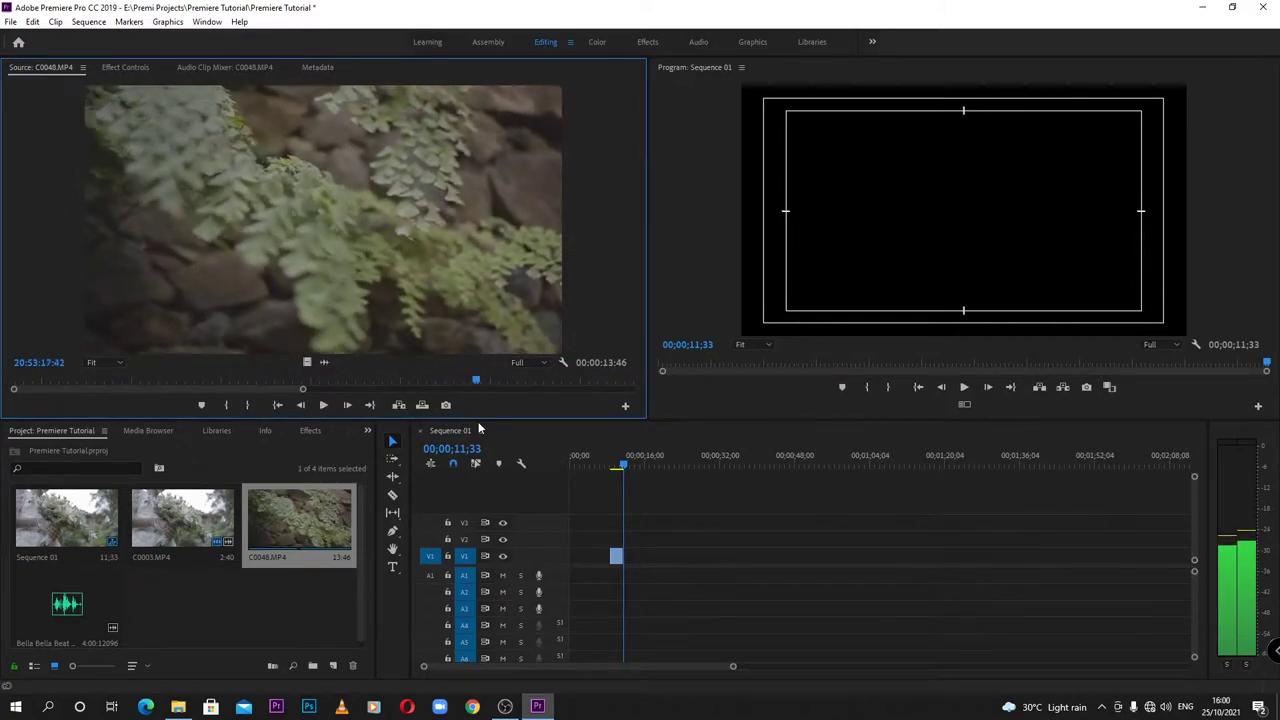
click(25, 381)
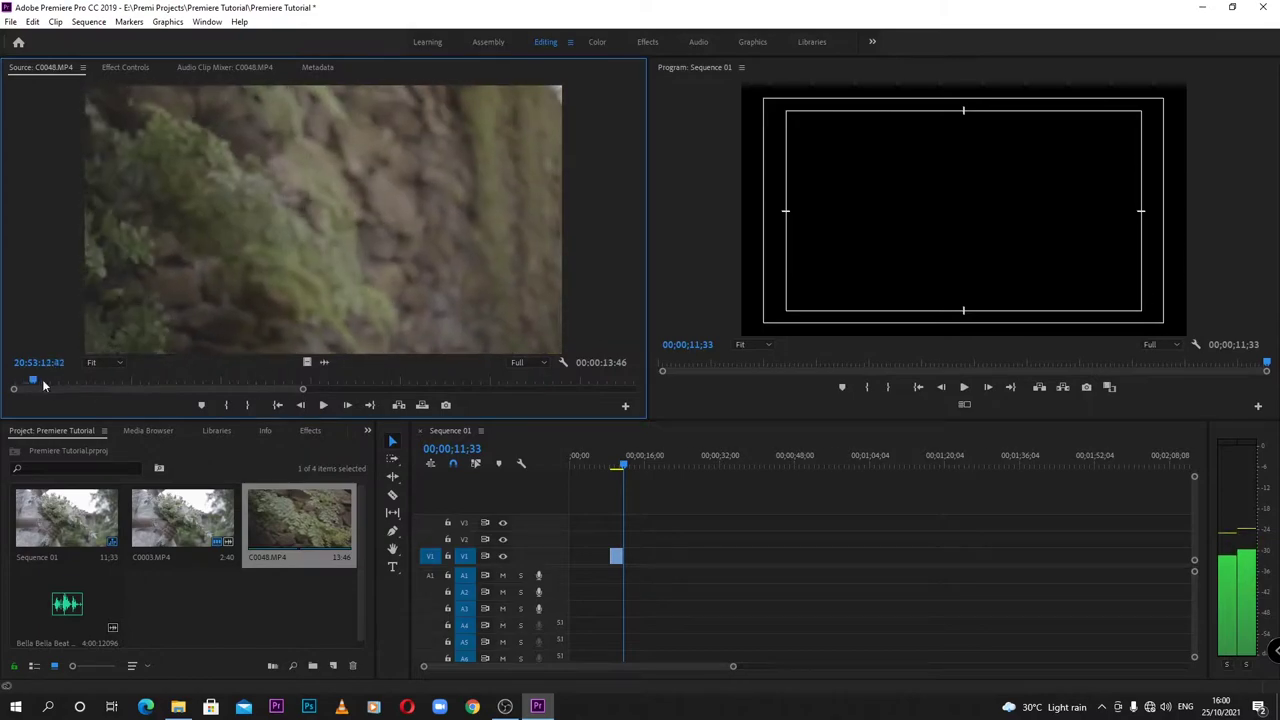
drag(35, 385, 242, 408)
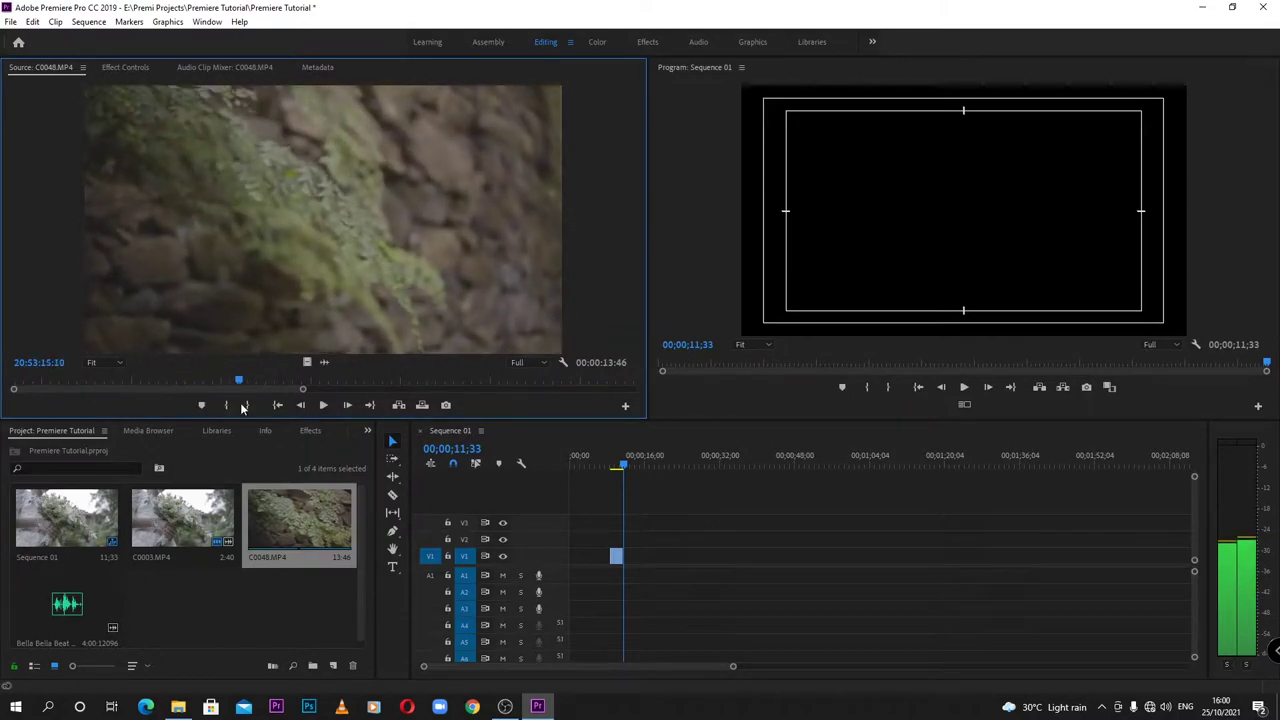
key(i)
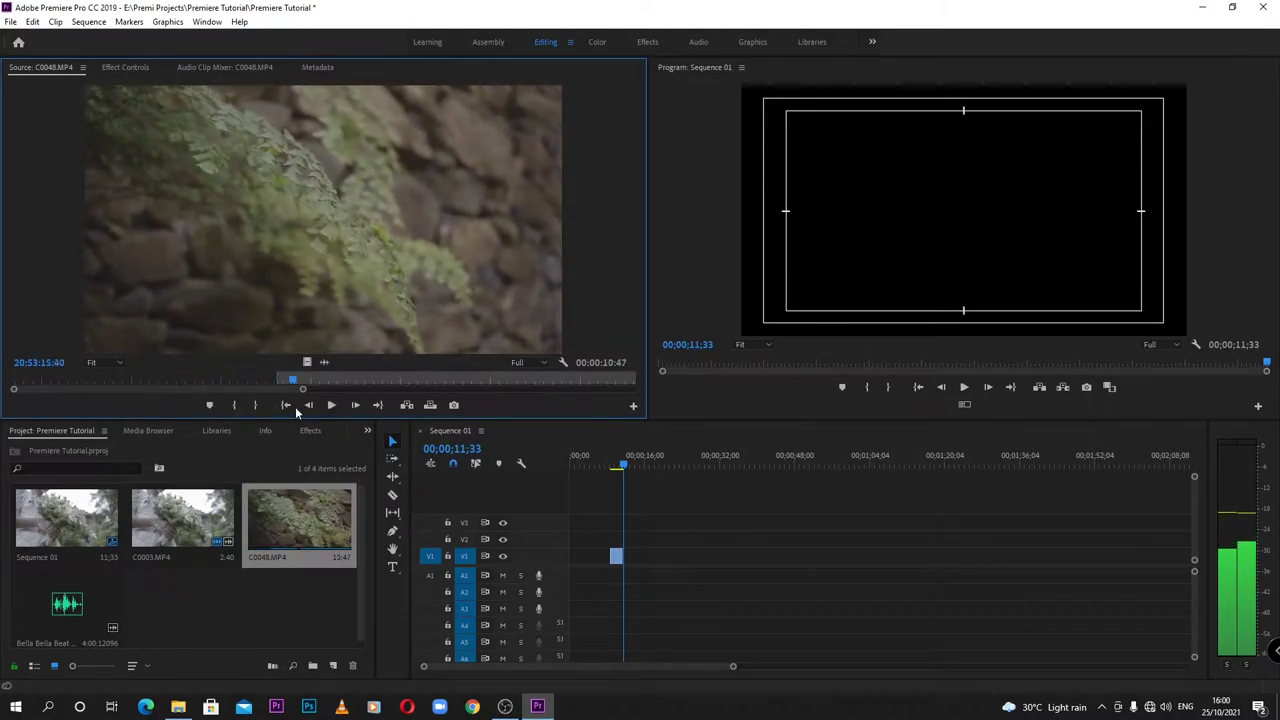
drag(296, 410, 416, 413)
key(o)
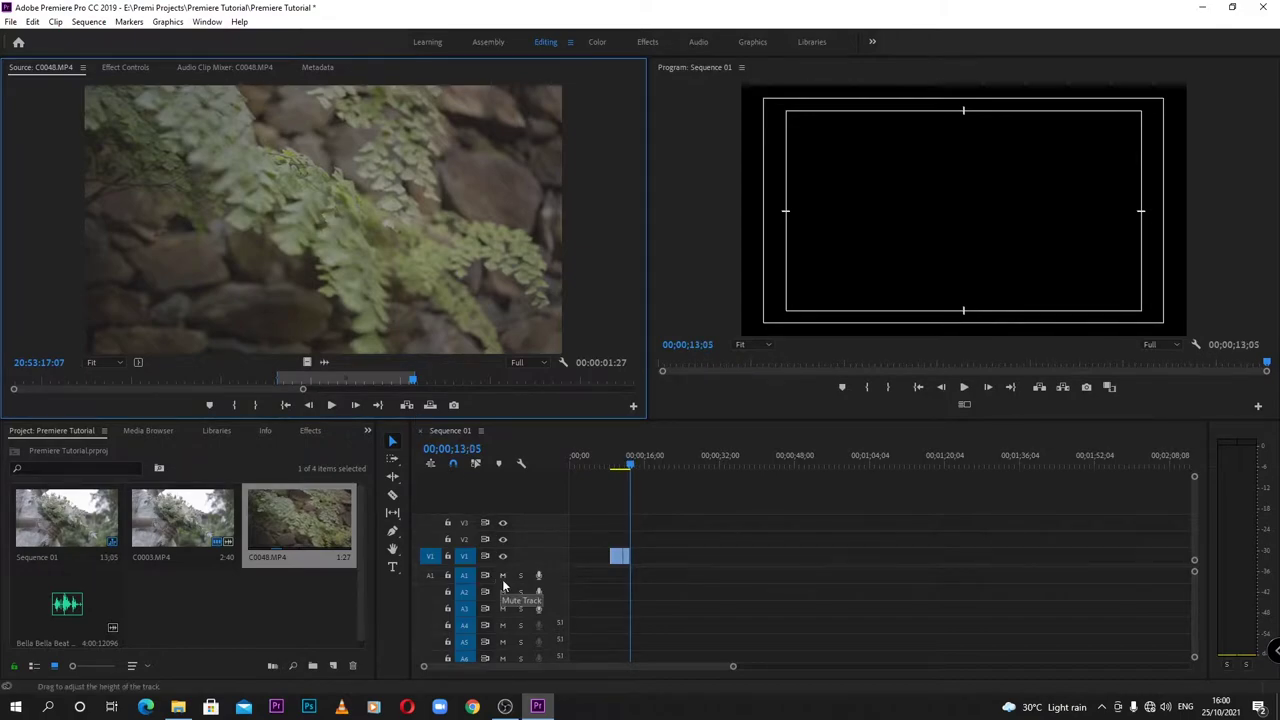
click(618, 557)
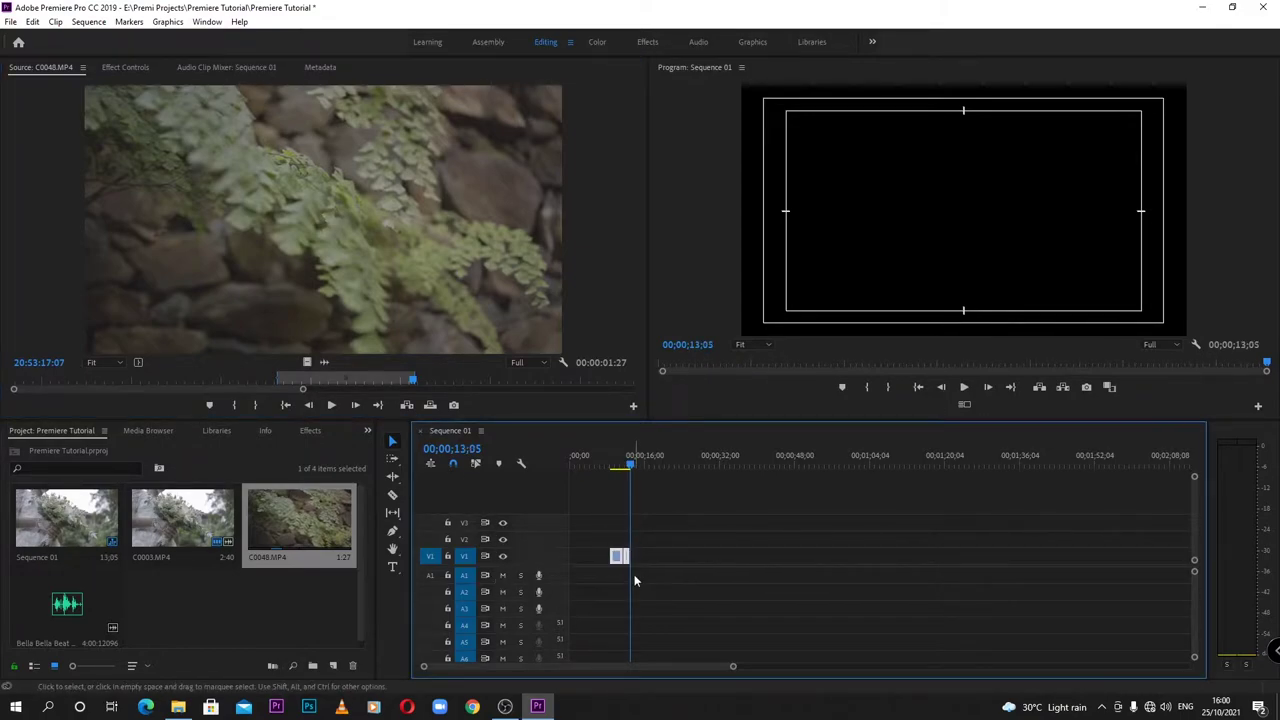
Shift the video clips to about 1:24 and lay Bella Bella Beat on A3 from 0
drag(618, 557, 957, 557)
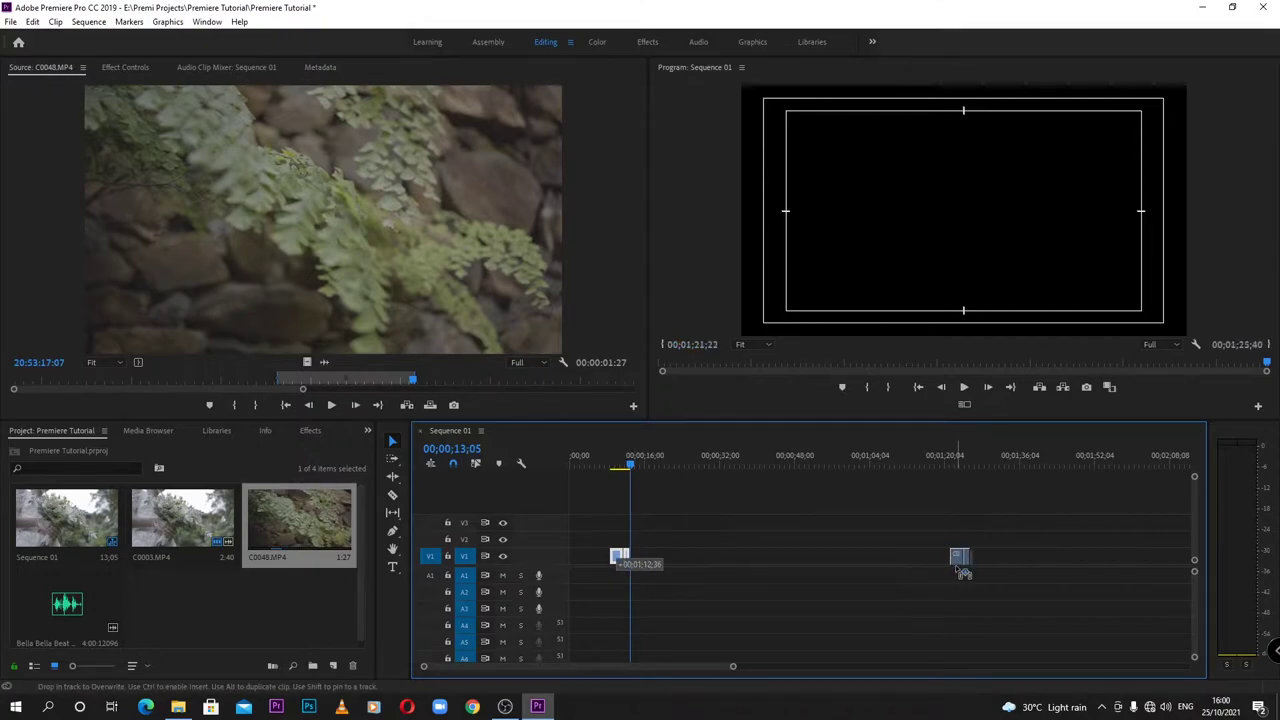
drag(81, 622, 575, 608)
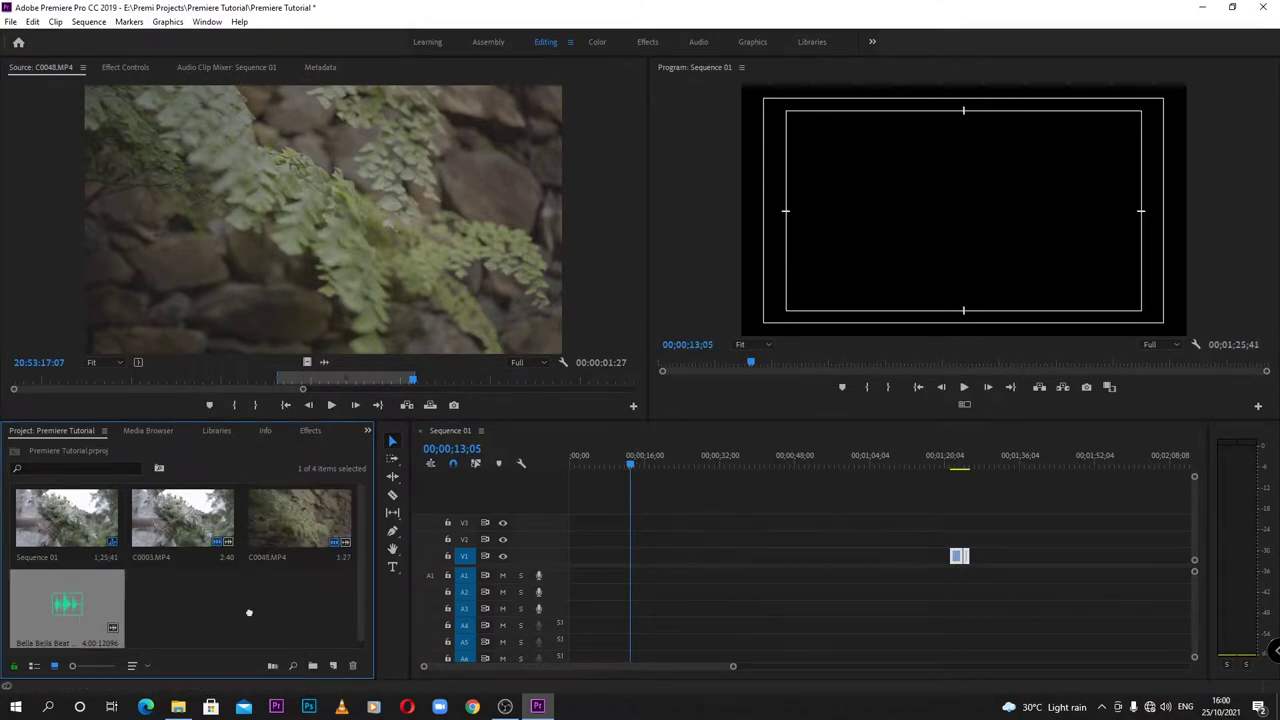
click(568, 463)
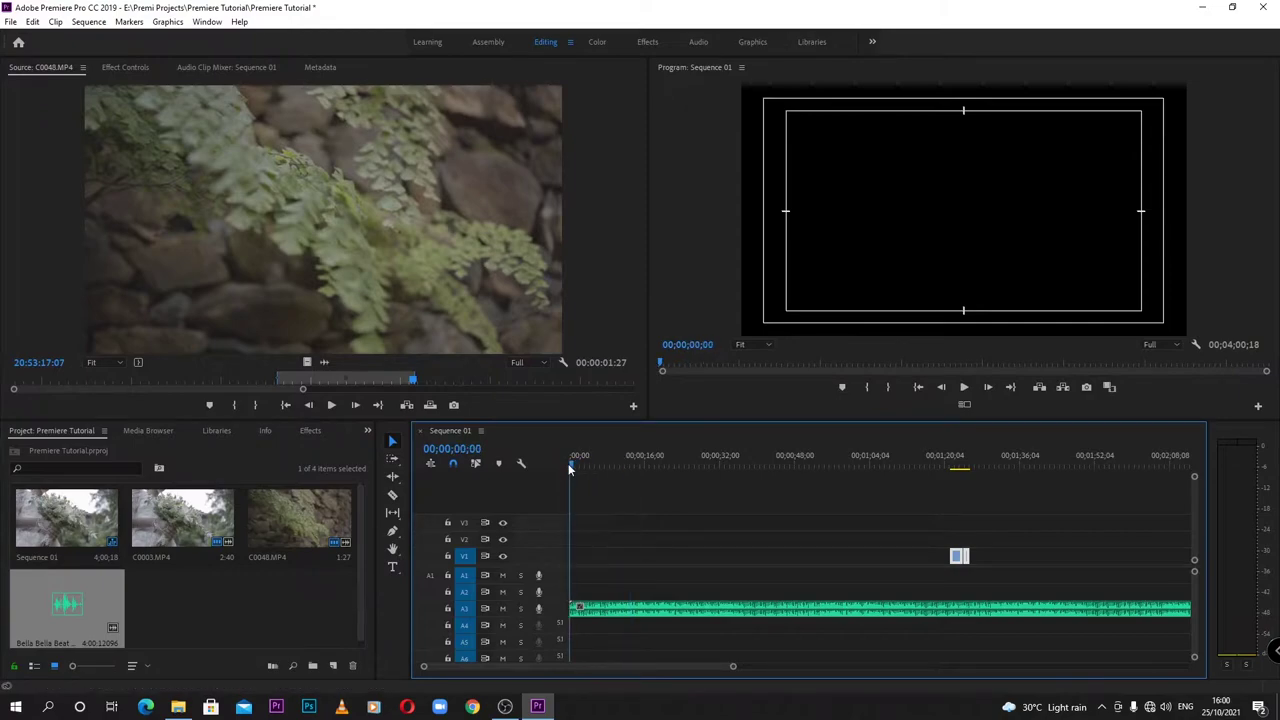
key(=)
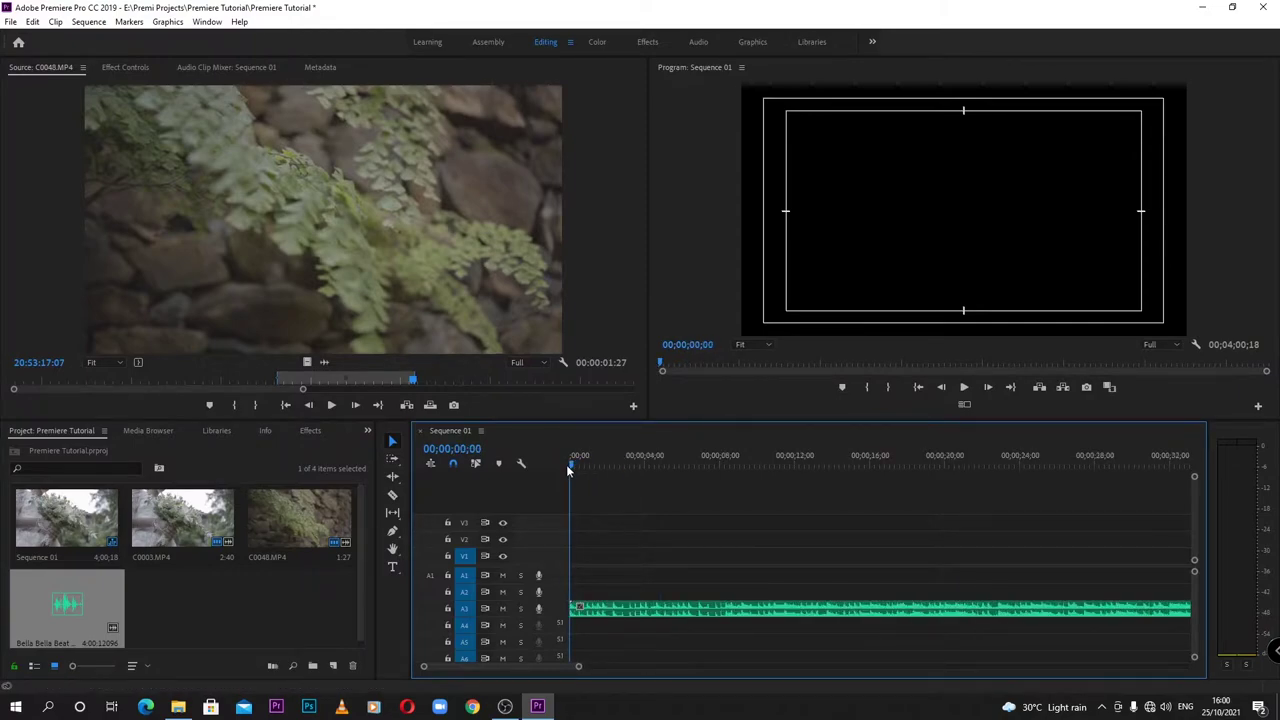
Play the music and add a marker on the beat at 08;20
key(space)
key(=)
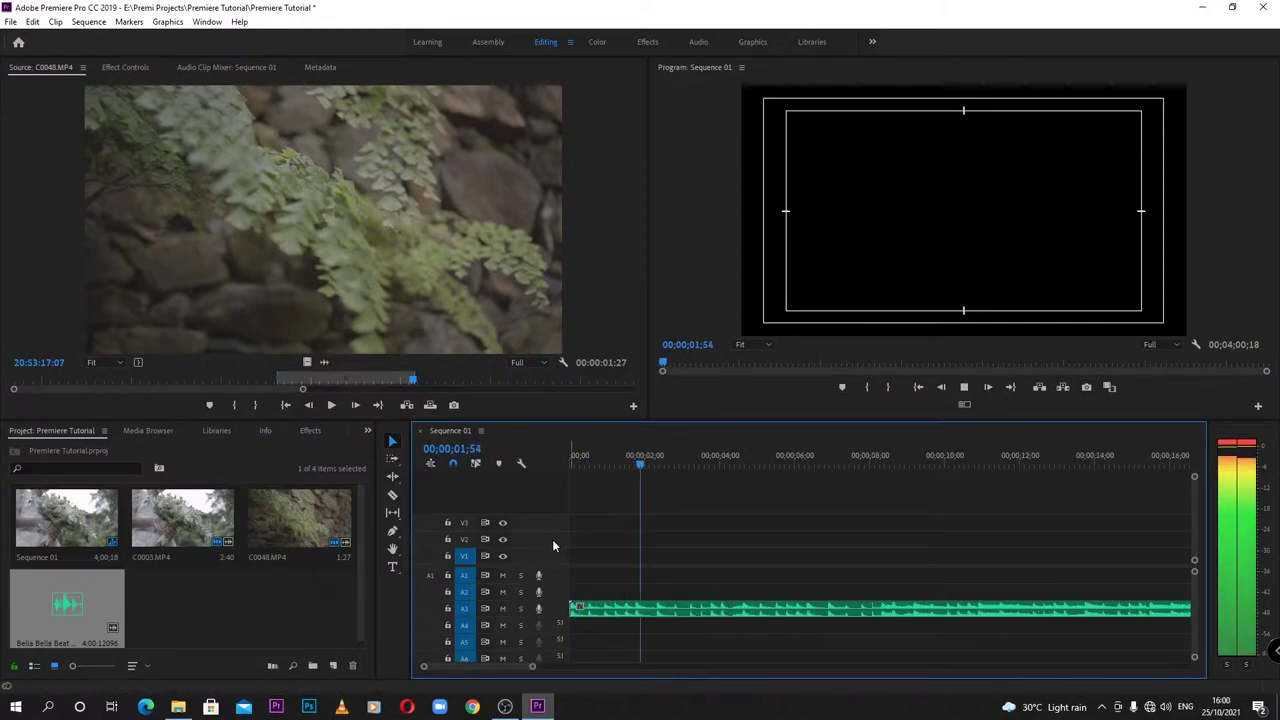
key(minus)
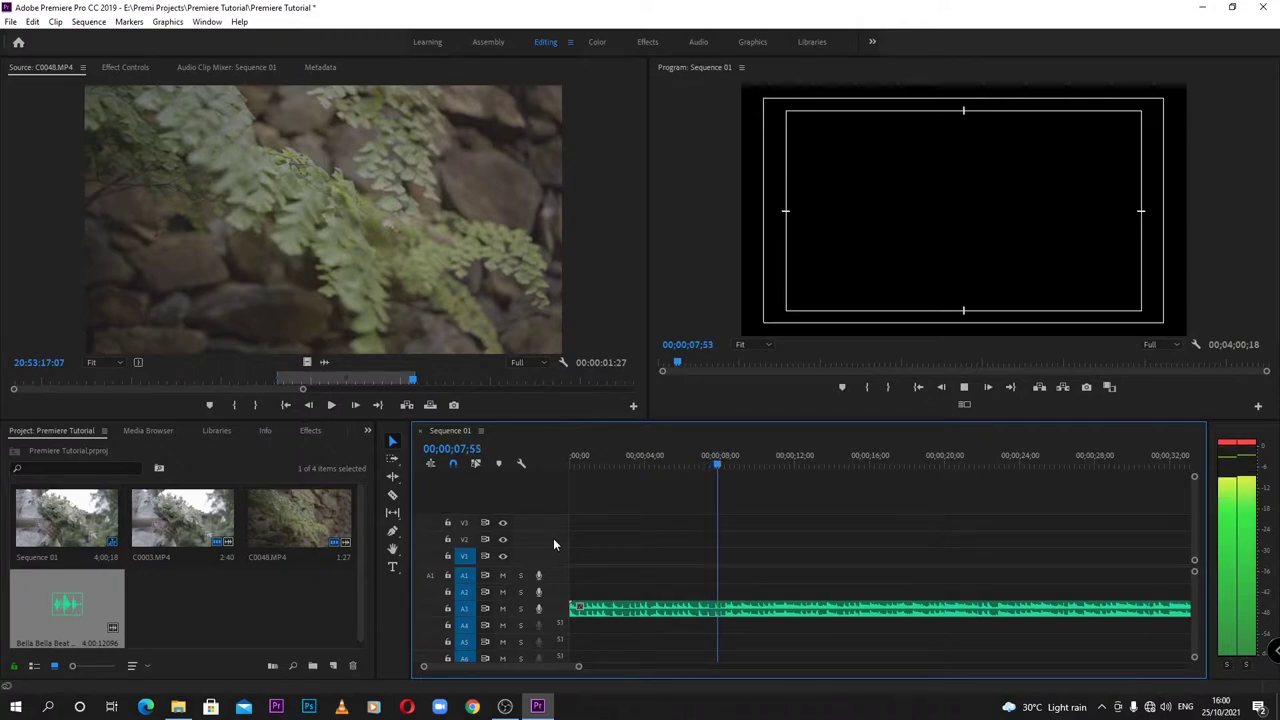
key(space)
key(=)
key(=)
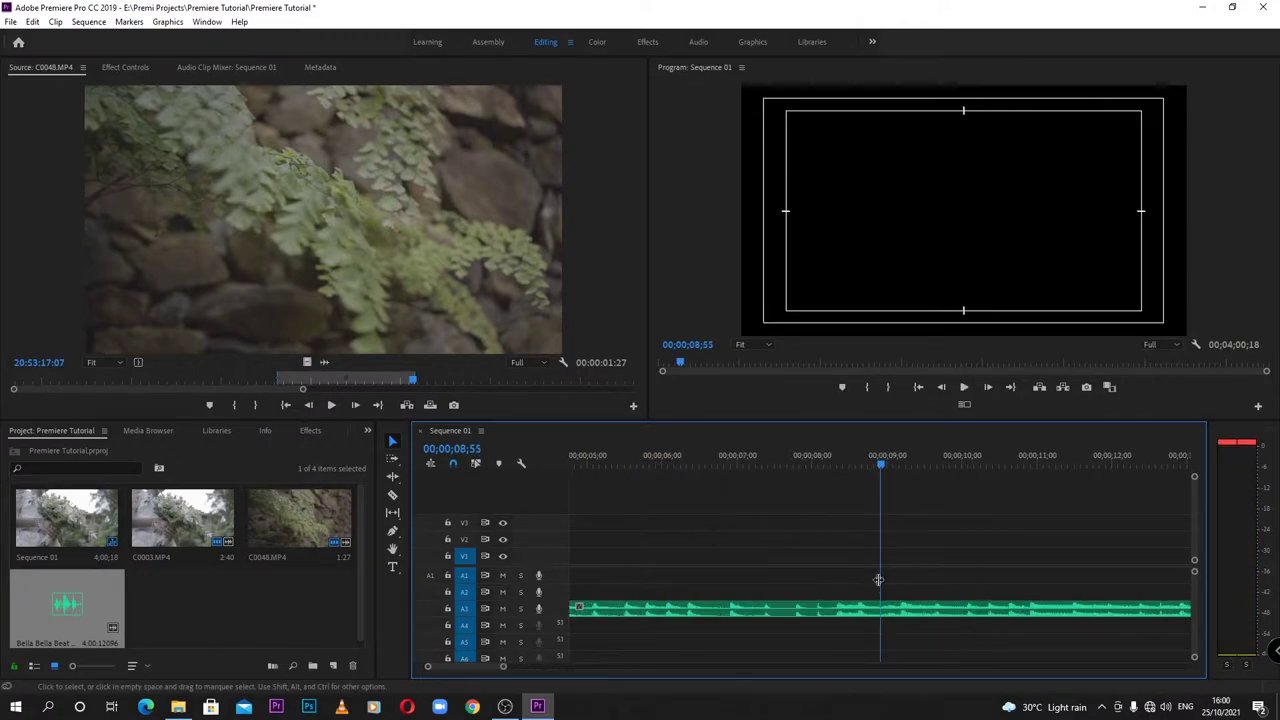
click(827, 459)
key(=)
key(space)
key(space)
click(926, 466)
drag(938, 473, 932, 477)
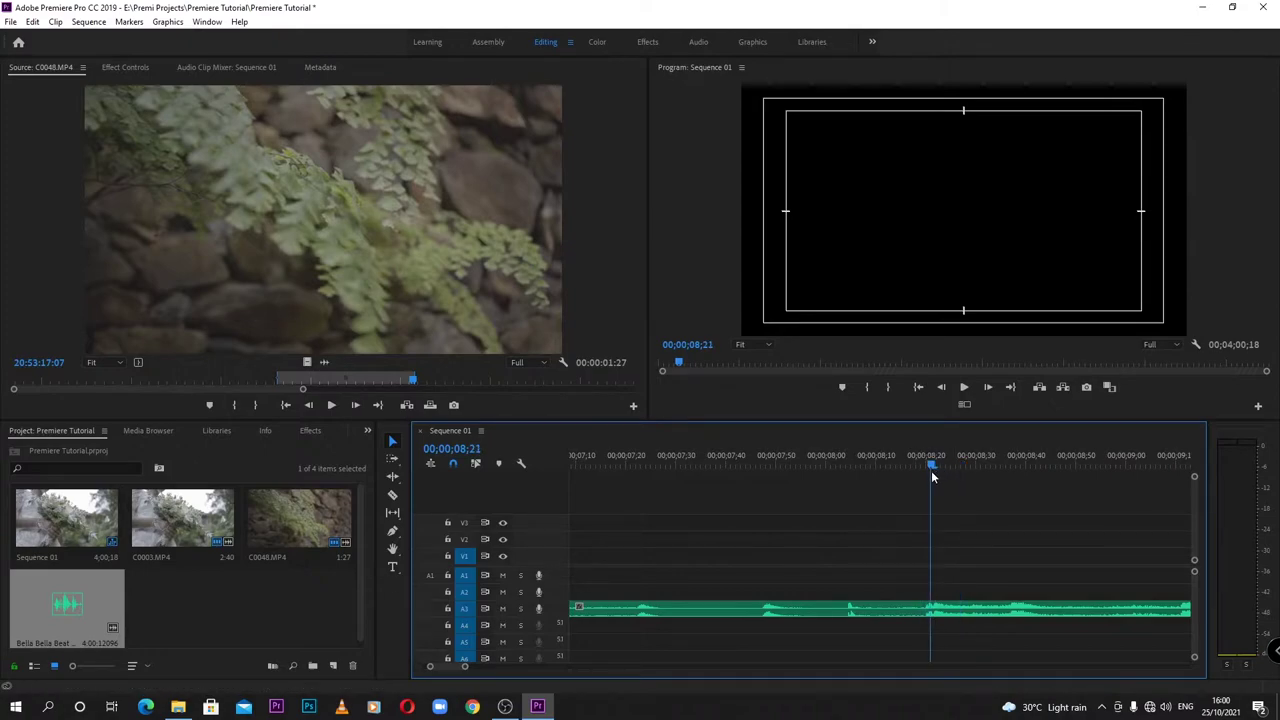
click(845, 388)
scroll(871, 648, down, 2)
Locate the next beat and add a second marker at 08;48
key(space)
drag(910, 462, 946, 472)
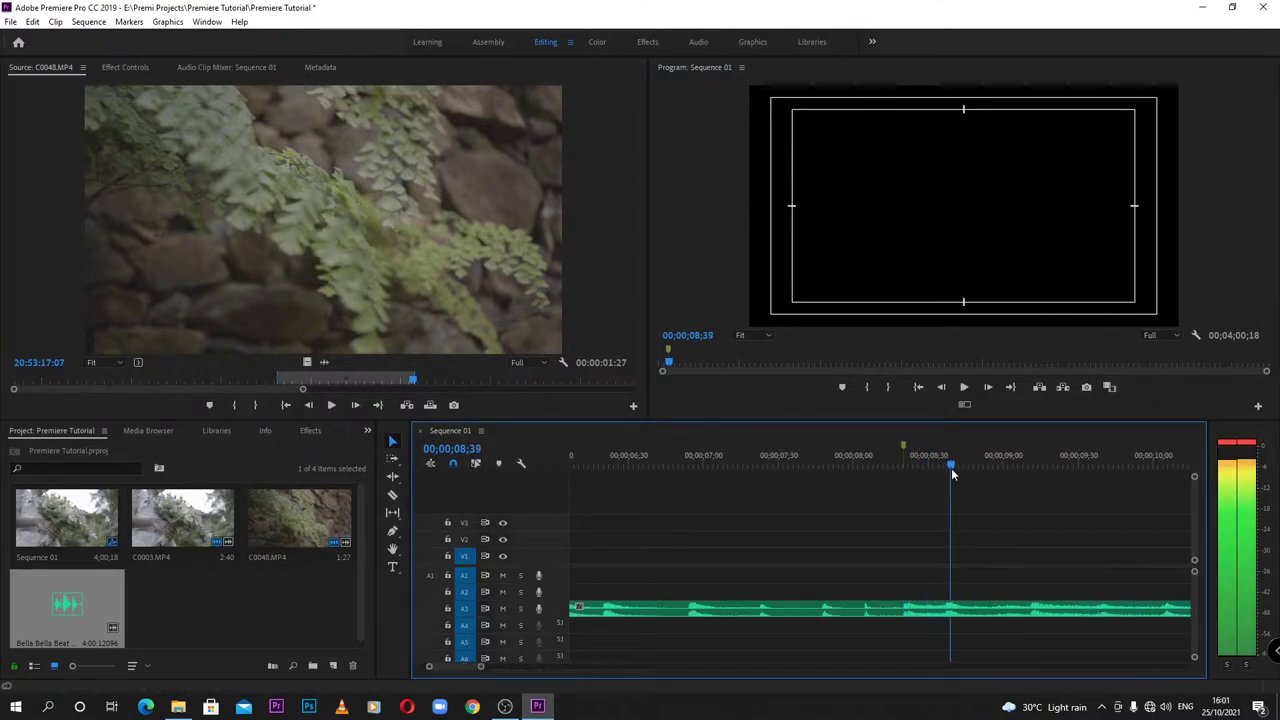
drag(954, 468, 923, 470)
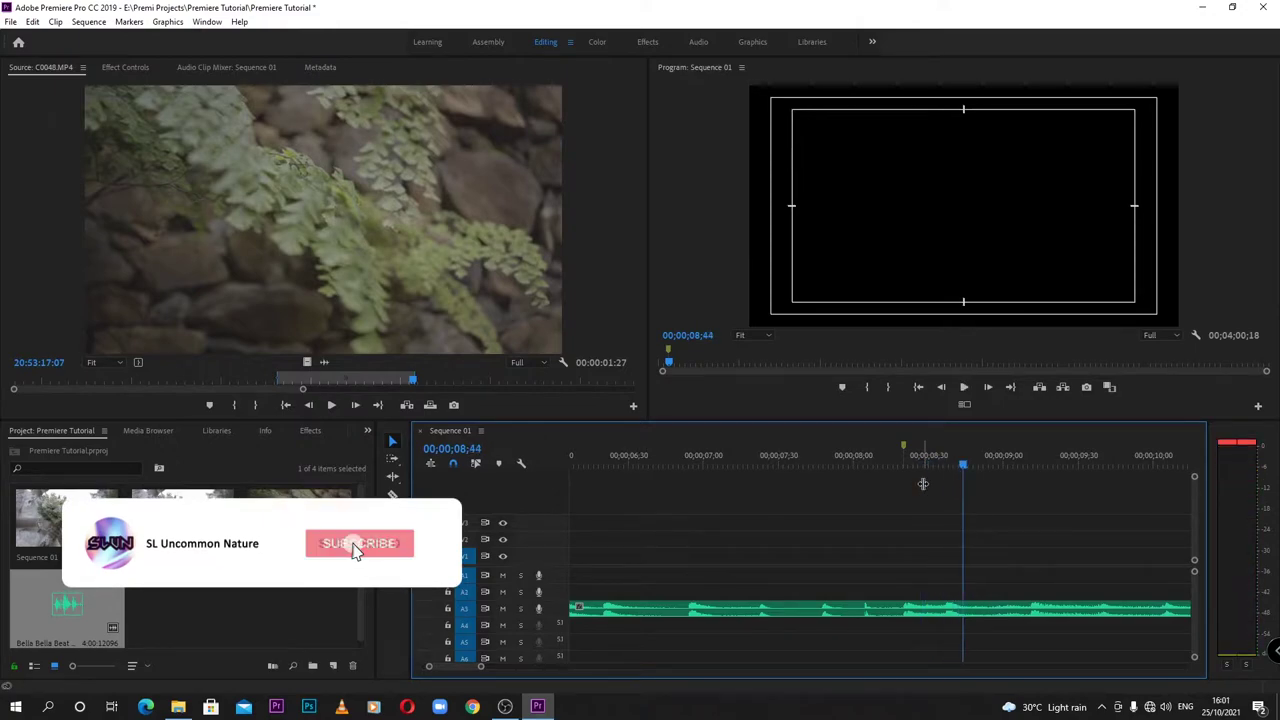
click(907, 470)
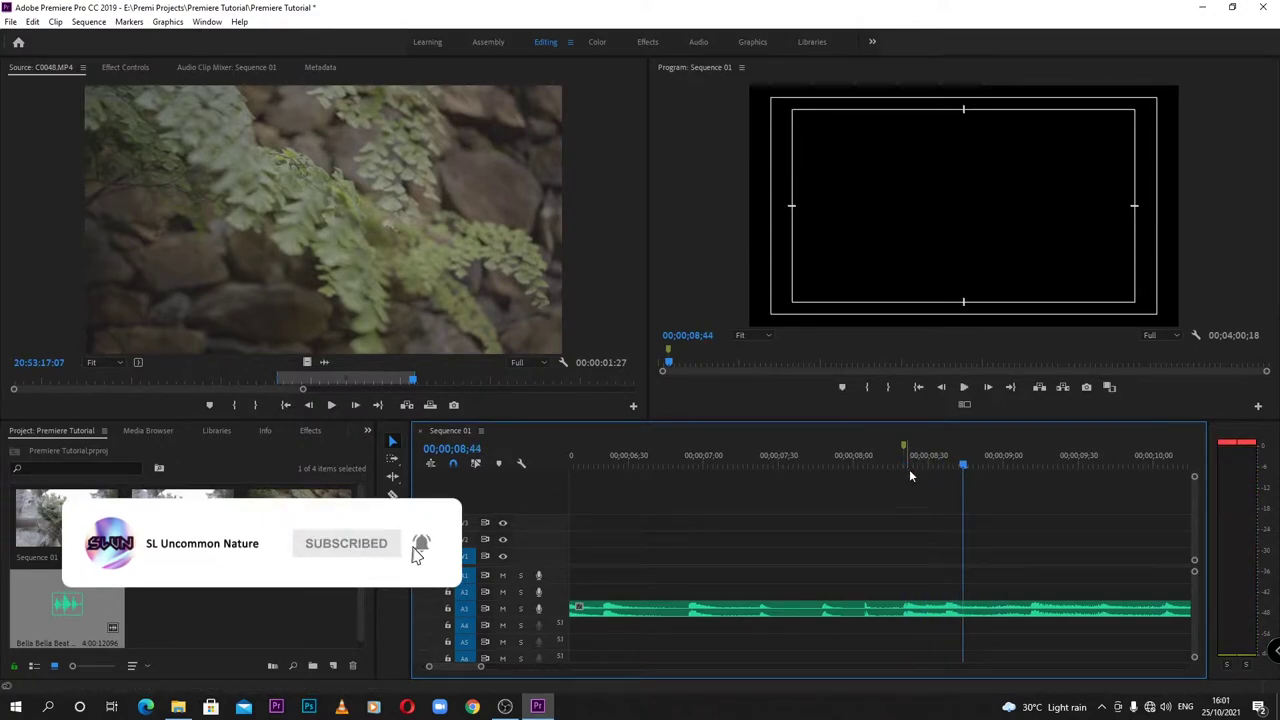
click(906, 468)
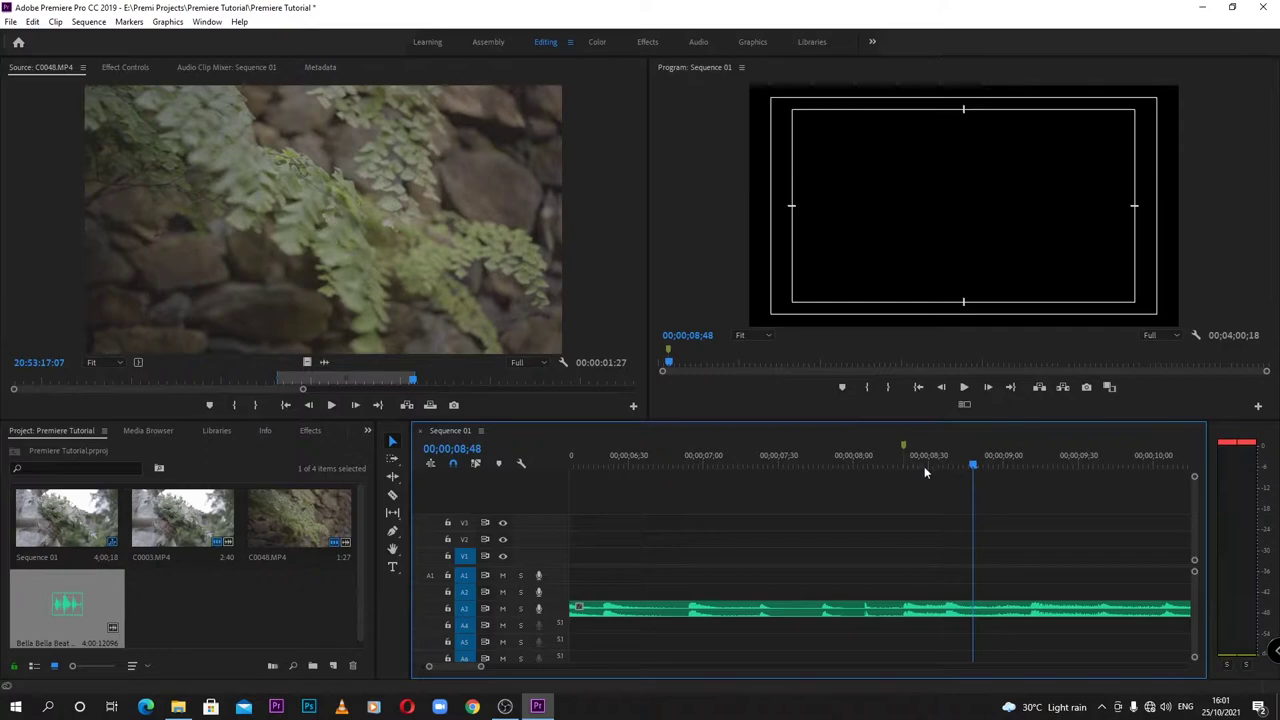
click(845, 388)
Drag one video clip back toward the first marker at 08;20
click(906, 468)
scroll(936, 633, down, 10)
scroll(921, 662, down, 4)
drag(763, 555, 600, 575)
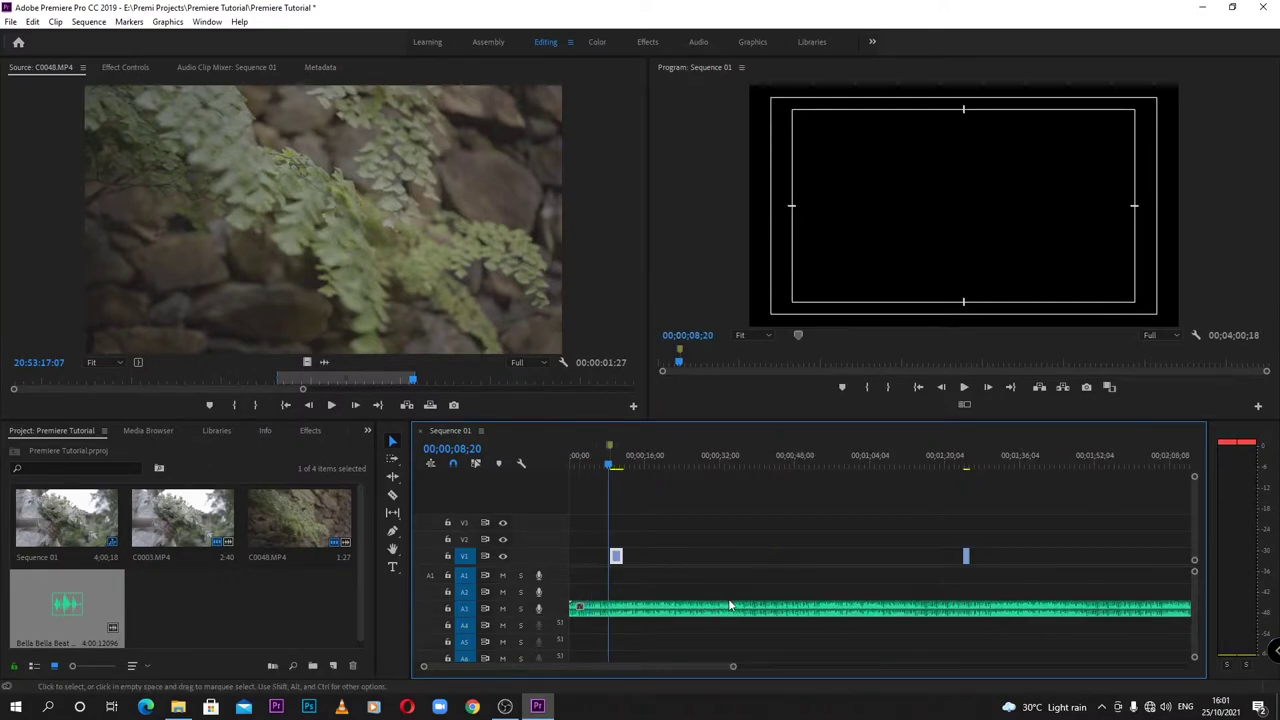
Align the C0003.MP4 clip to start at the first marker
scroll(752, 590, up, 12)
drag(982, 562, 898, 565)
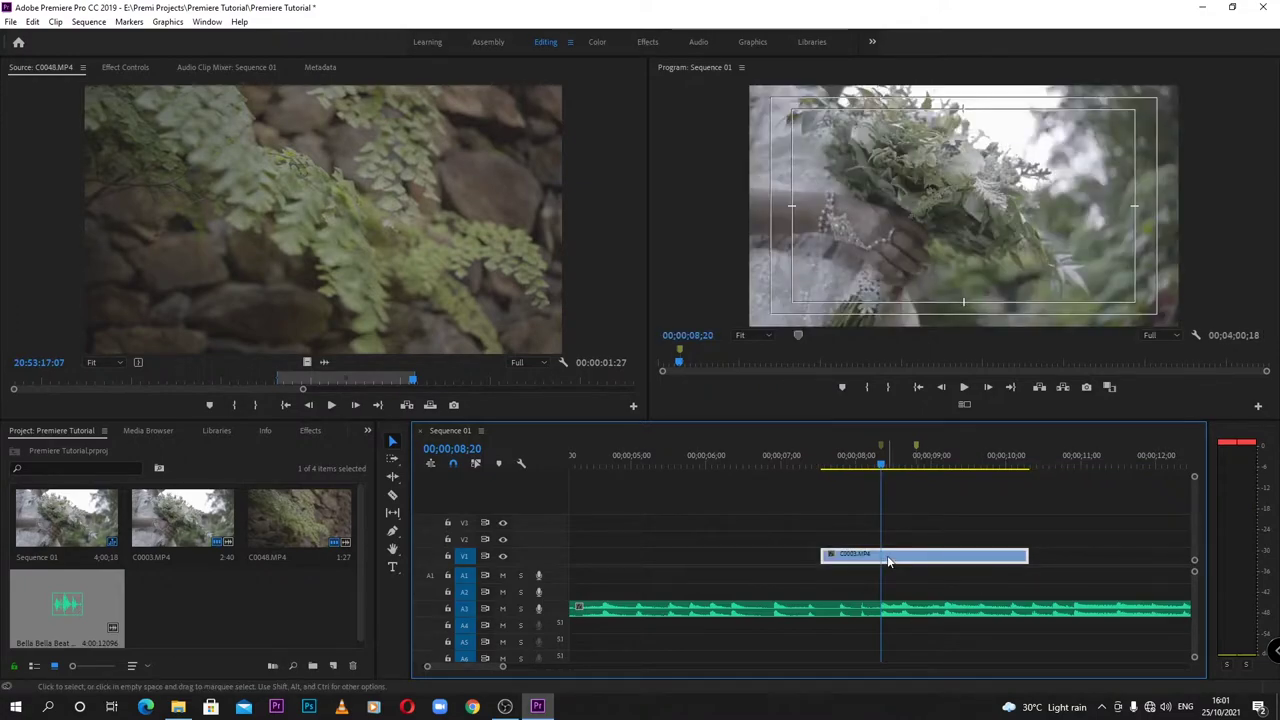
drag(895, 565, 864, 556)
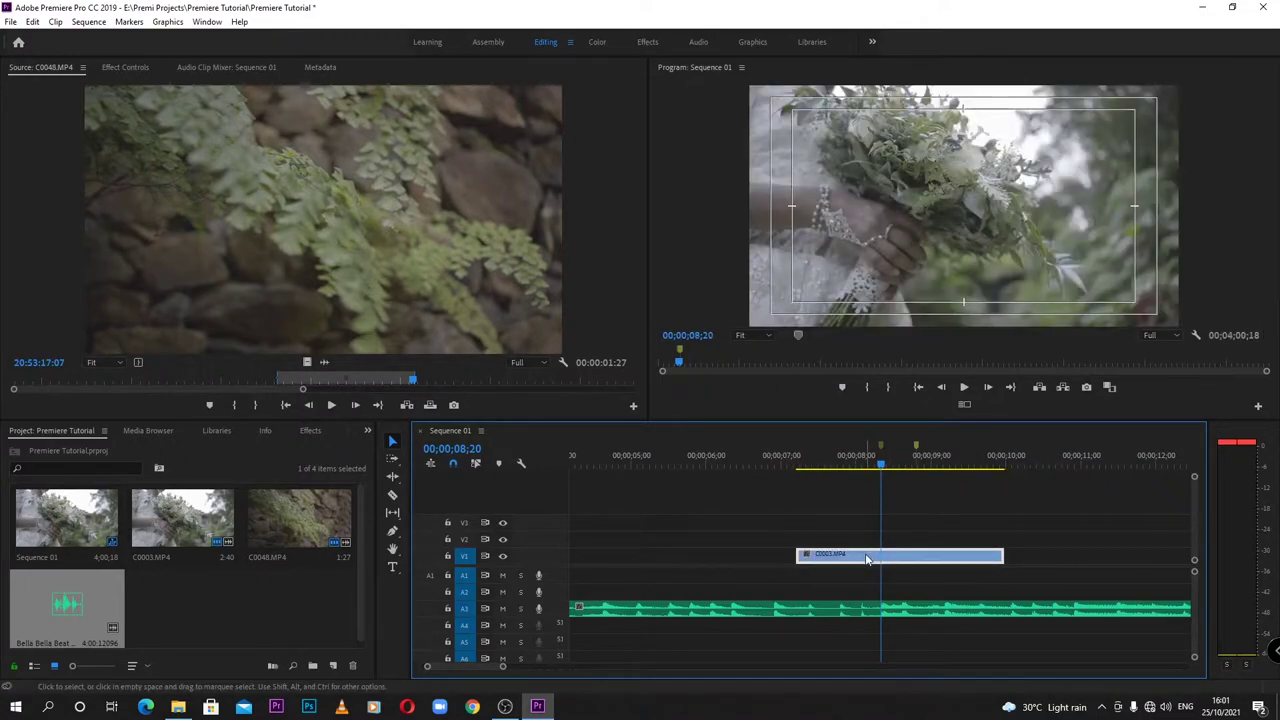
Set C0003.MP4 to 60% speed with Optical Flow interpolation and scrub the result
key(ctrl+r)
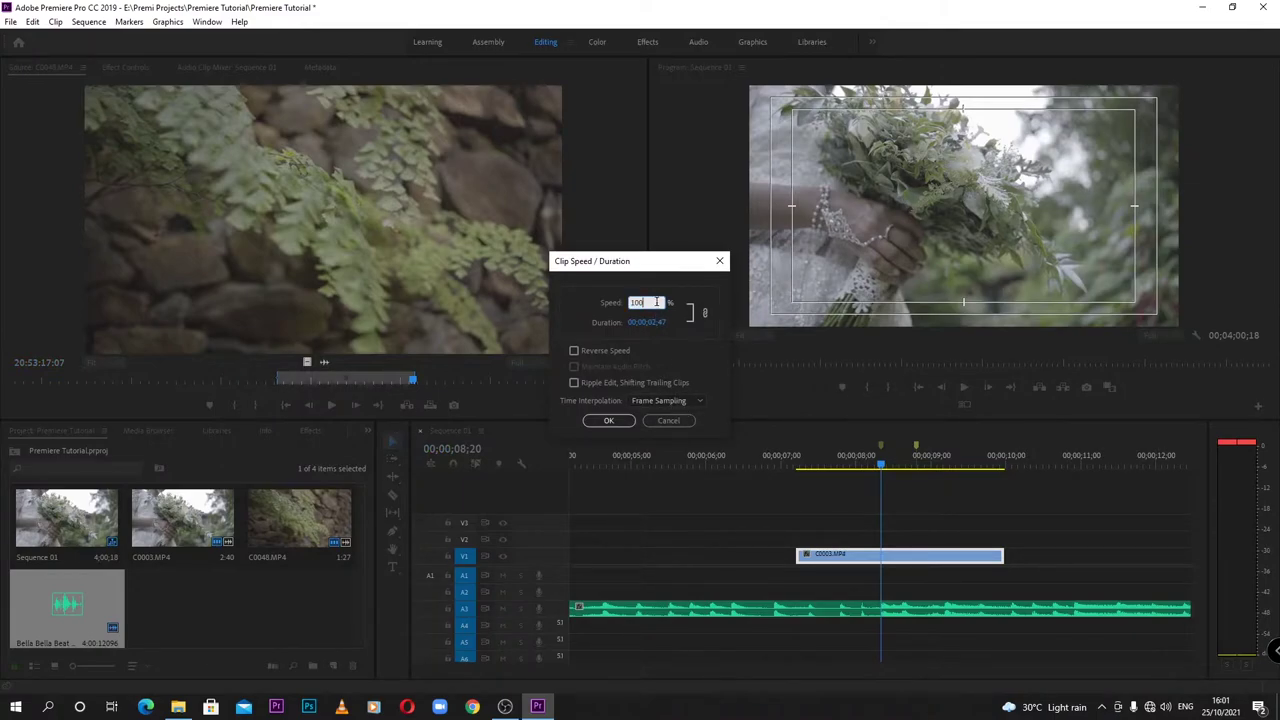
text(60)
click(686, 404)
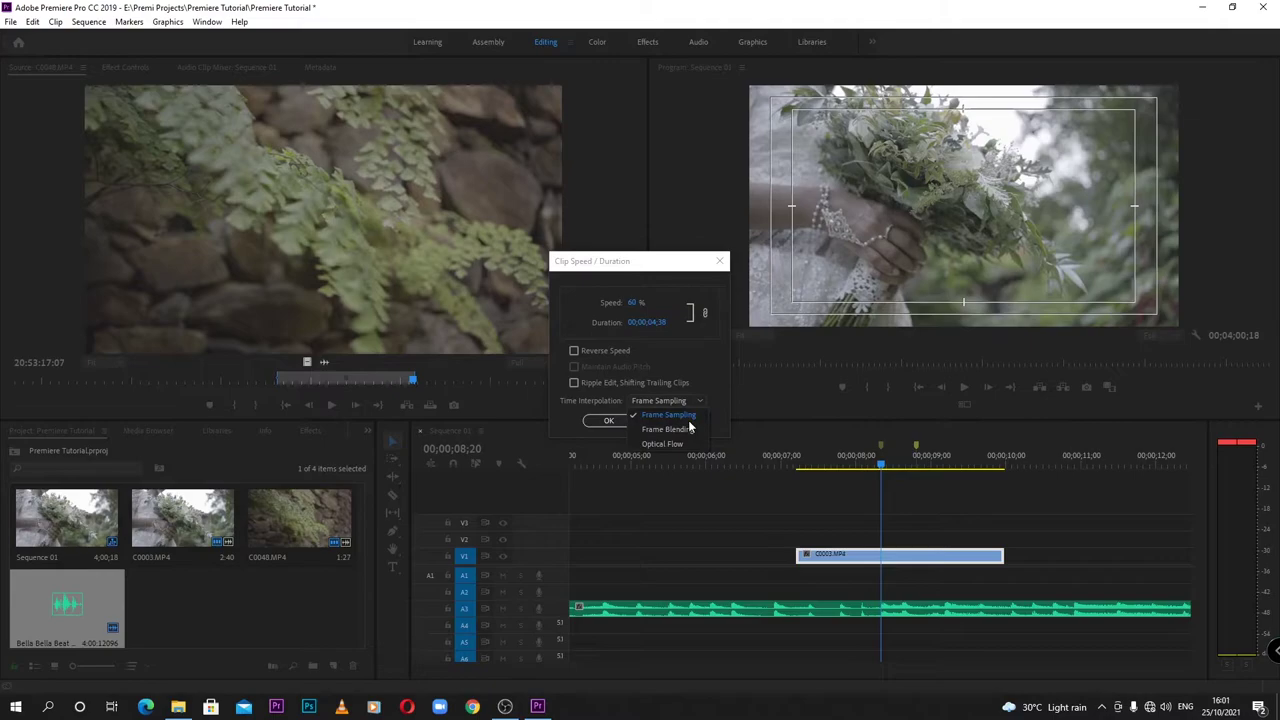
click(684, 448)
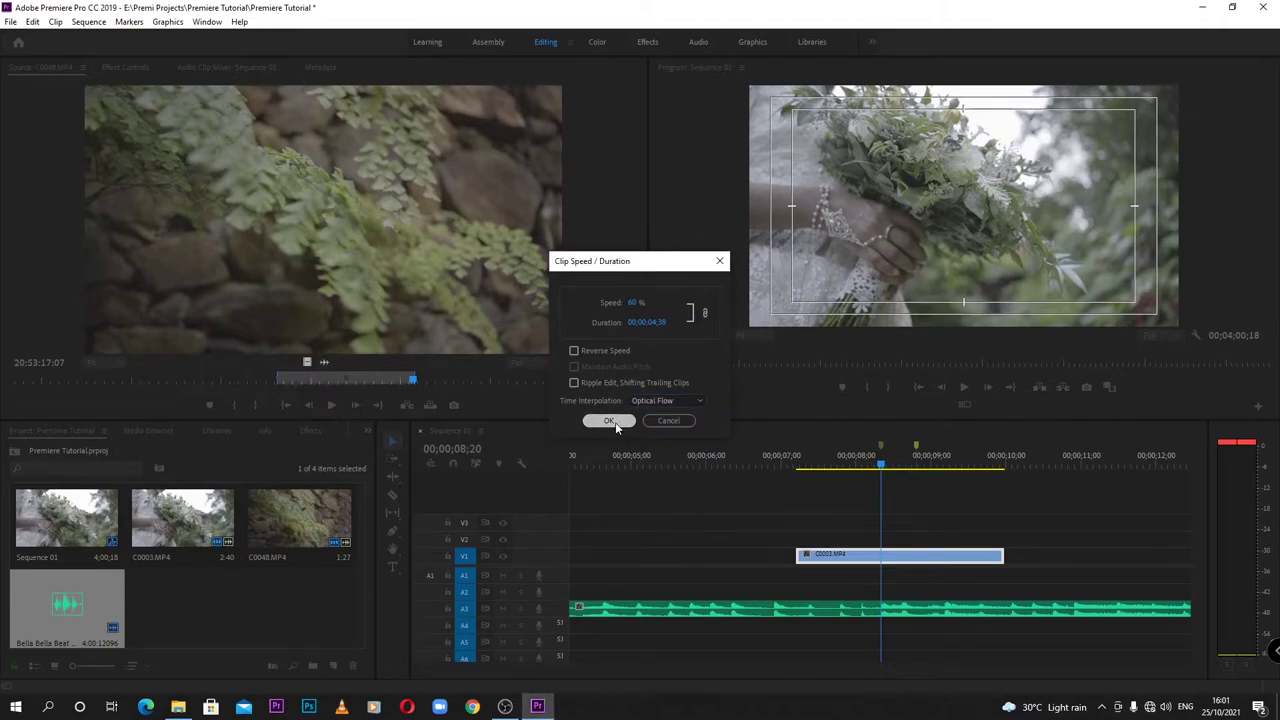
click(608, 420)
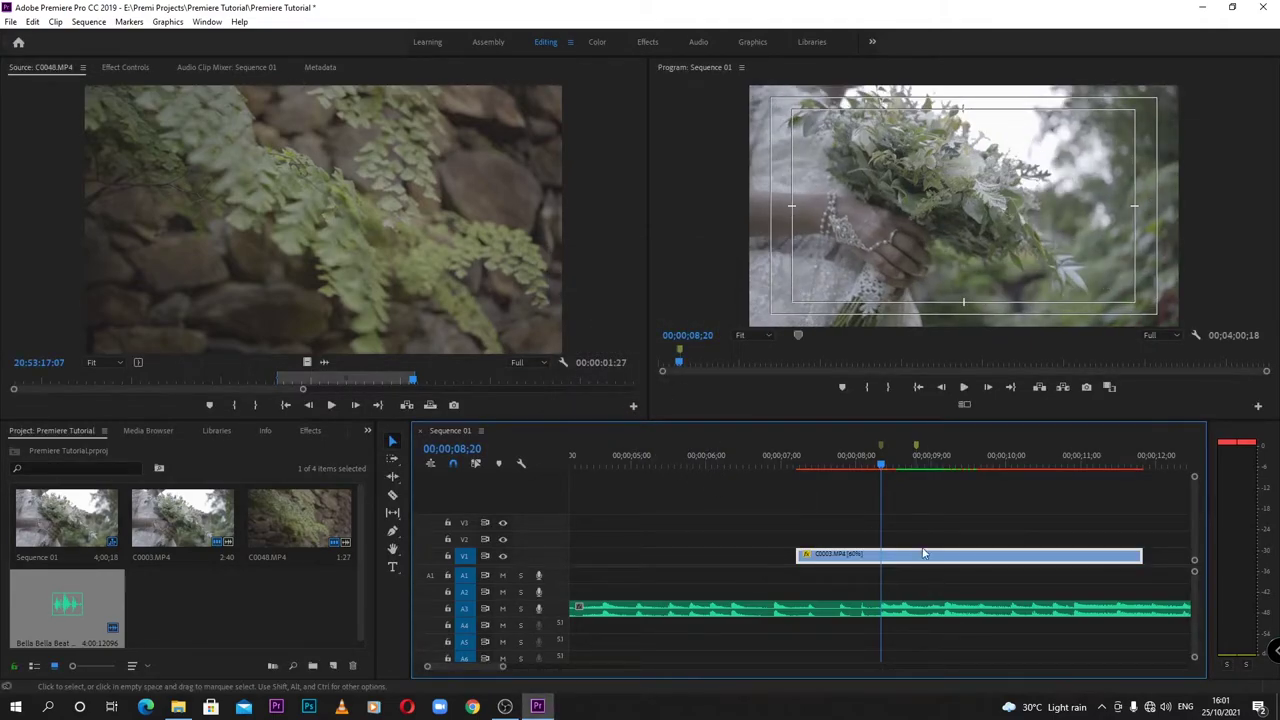
mouse_move(894, 458)
mouse_down()
mouse_move(925, 462)
mouse_move(868, 493)
mouse_up()
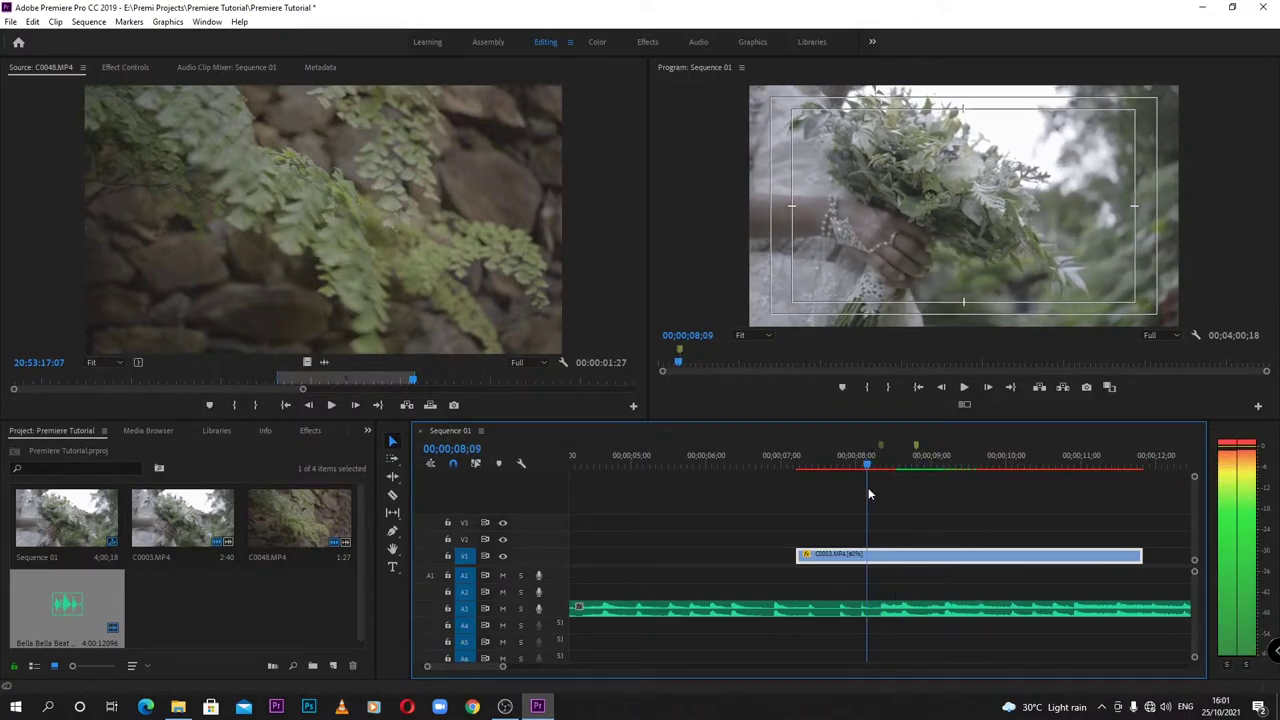
mouse_move(867, 487)
mouse_down()
mouse_move(927, 488)
mouse_move(793, 520)
mouse_up()
key(space)
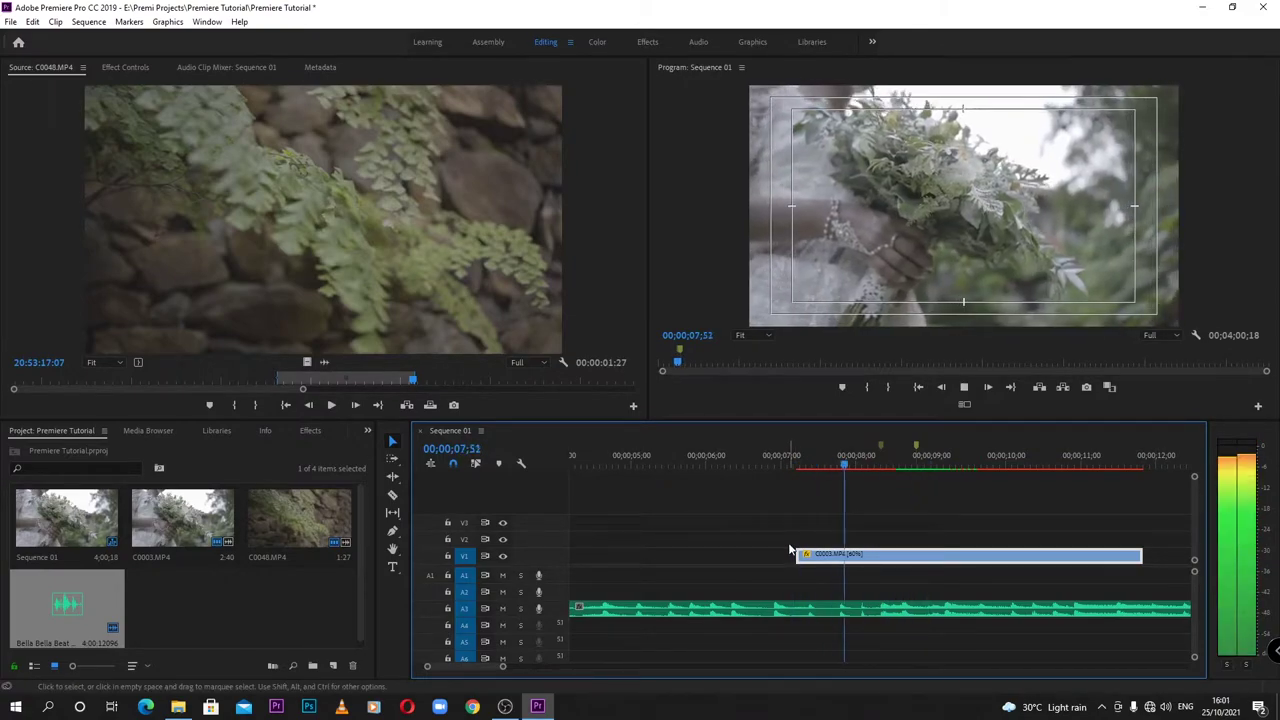
key(space)
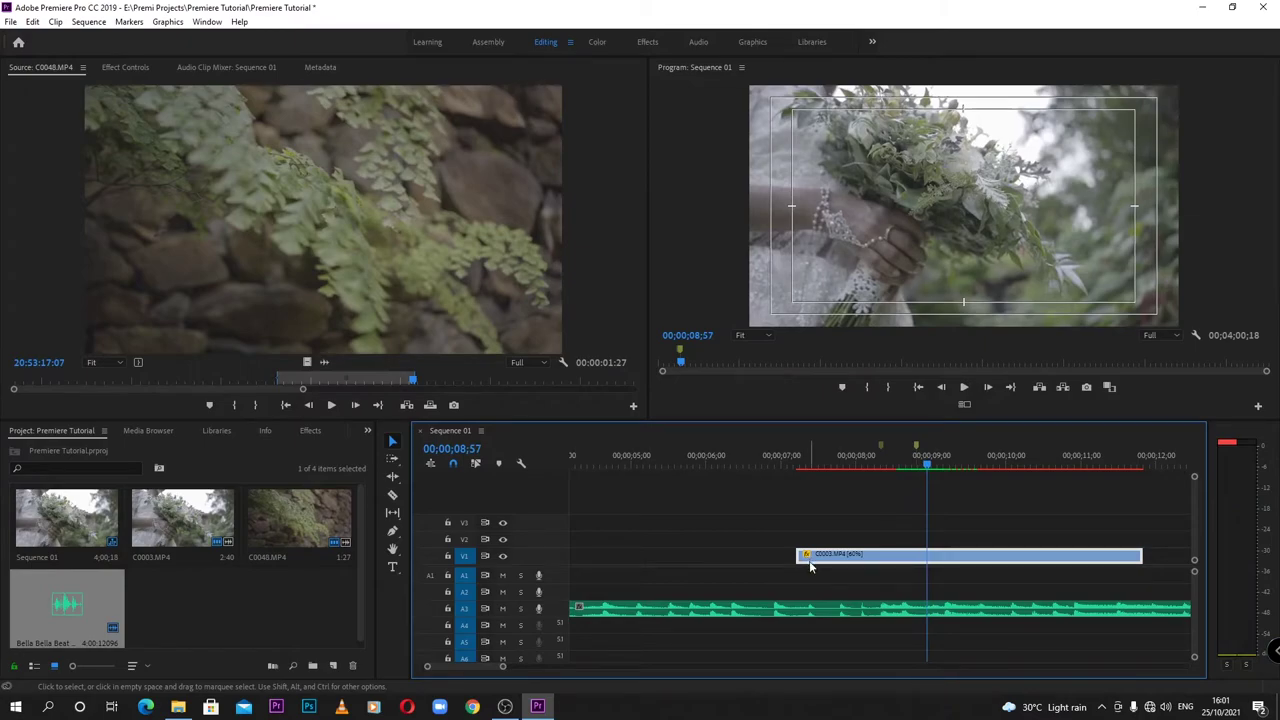
key(minus)
key(minus)
key(minus)
key(minus)
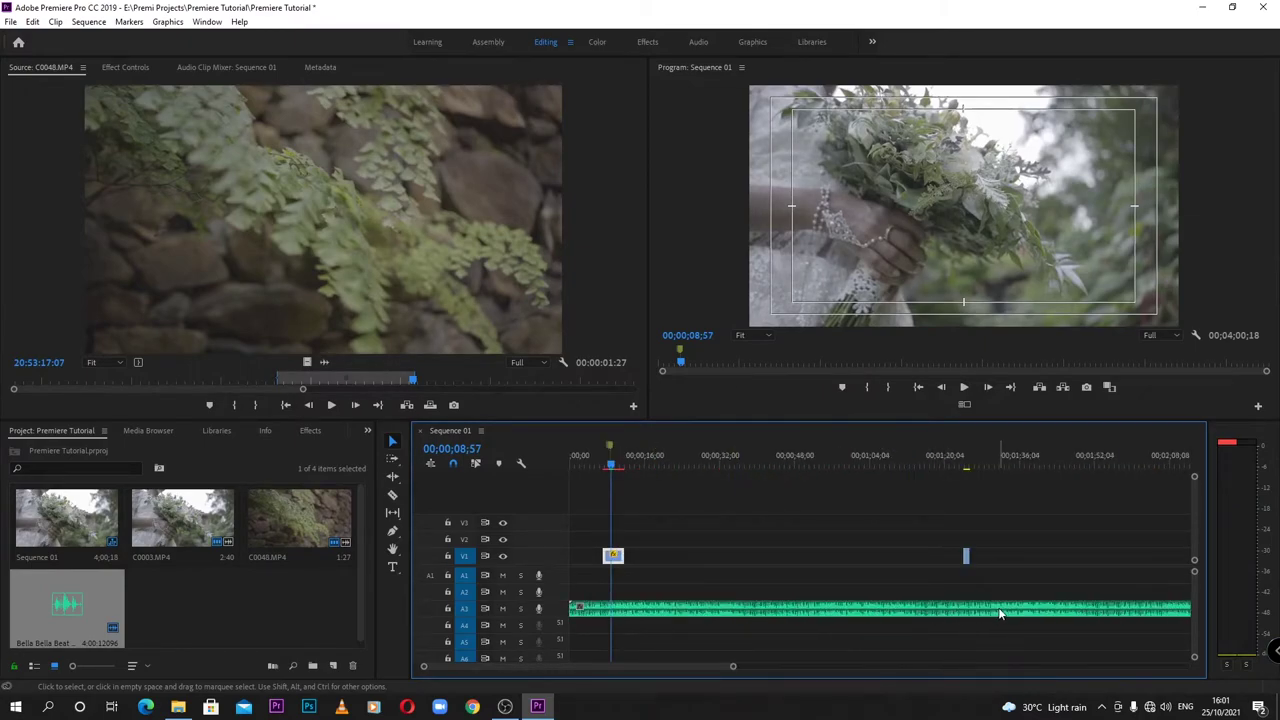
Move the C0048 fern clip onto V2 starting near 00;00;08;00
drag(965, 562, 618, 540)
key(equal)
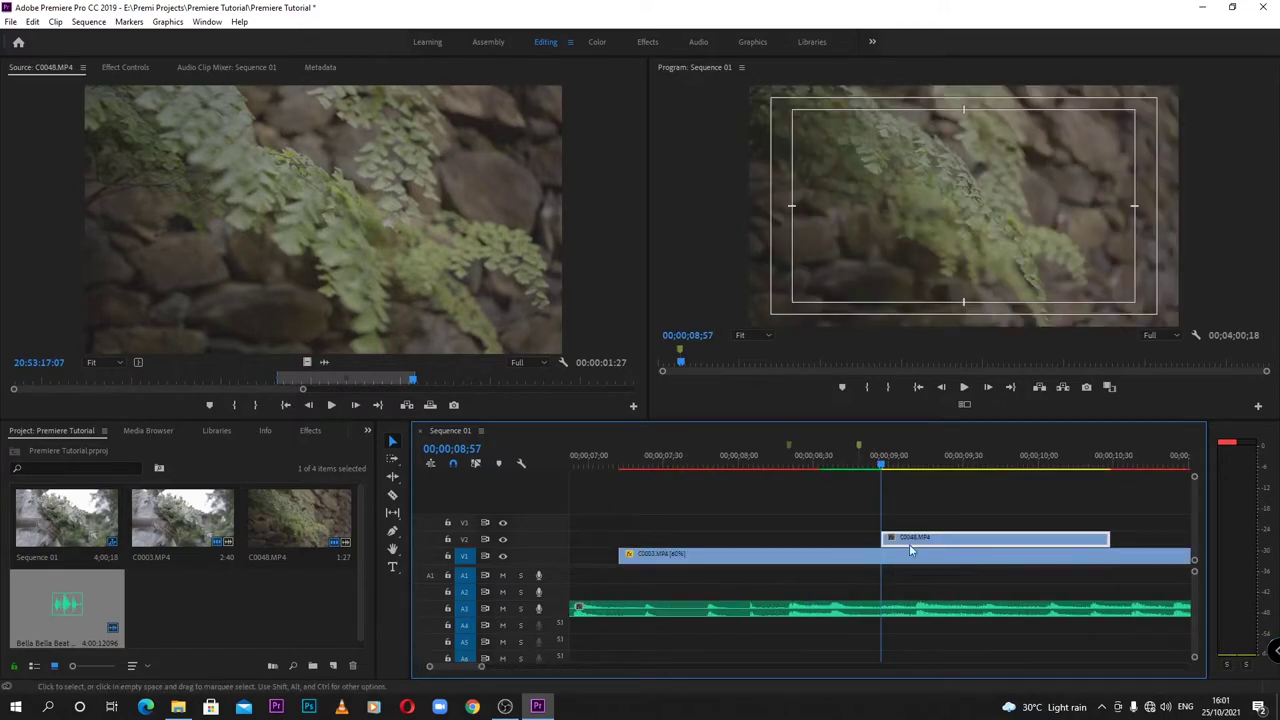
drag(912, 538, 780, 540)
click(743, 461)
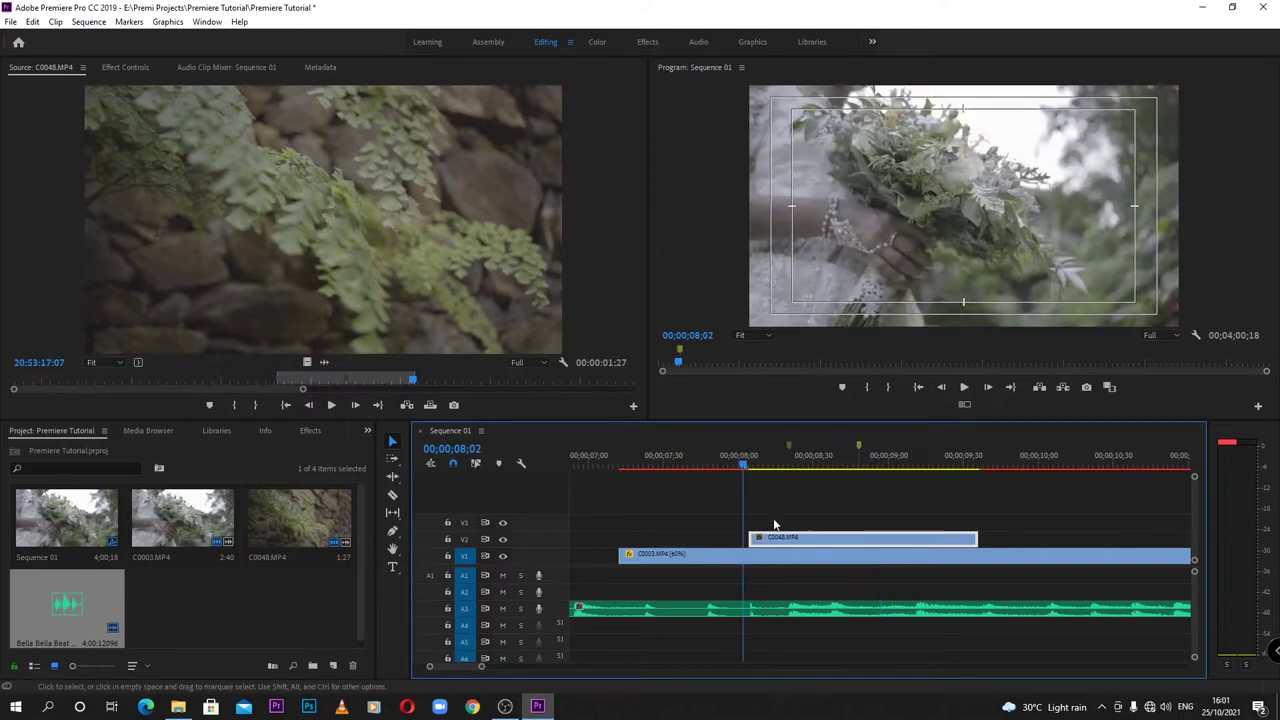
Slow the fern clip to 60% with Optical Flow and play back the layered clips
key(ctrl+r)
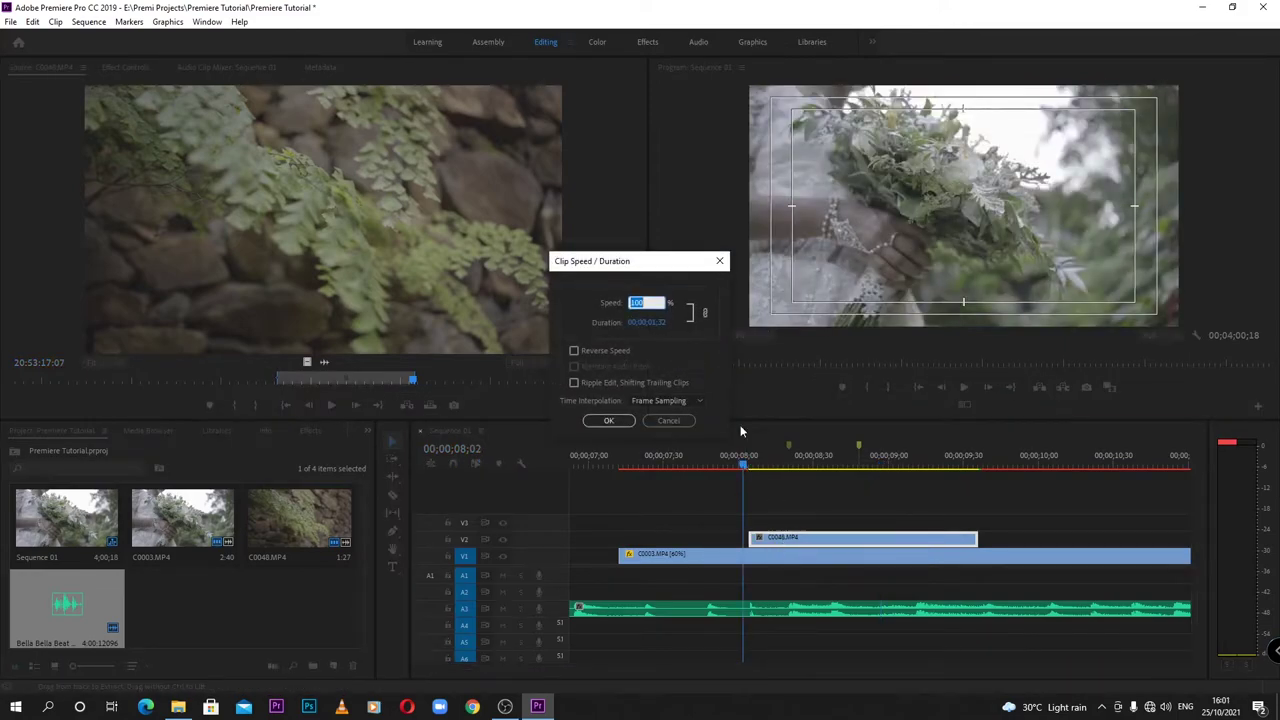
text(60)
click(653, 399)
click(653, 443)
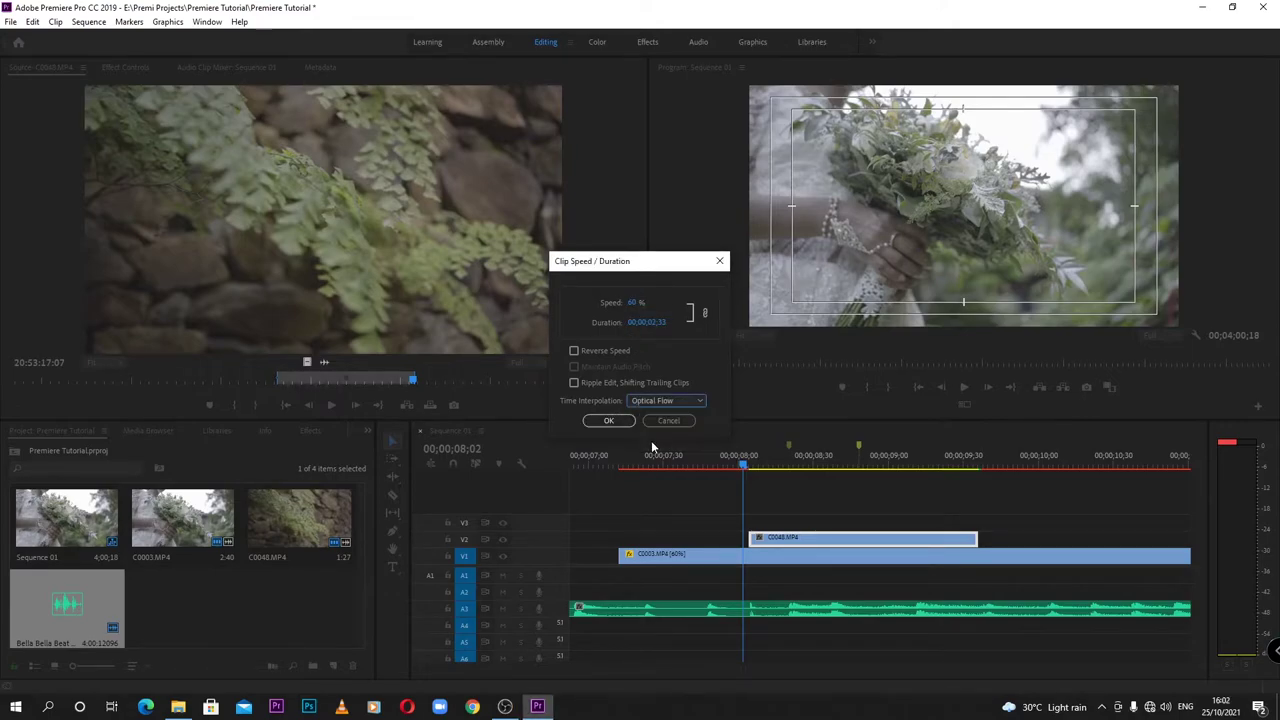
click(609, 421)
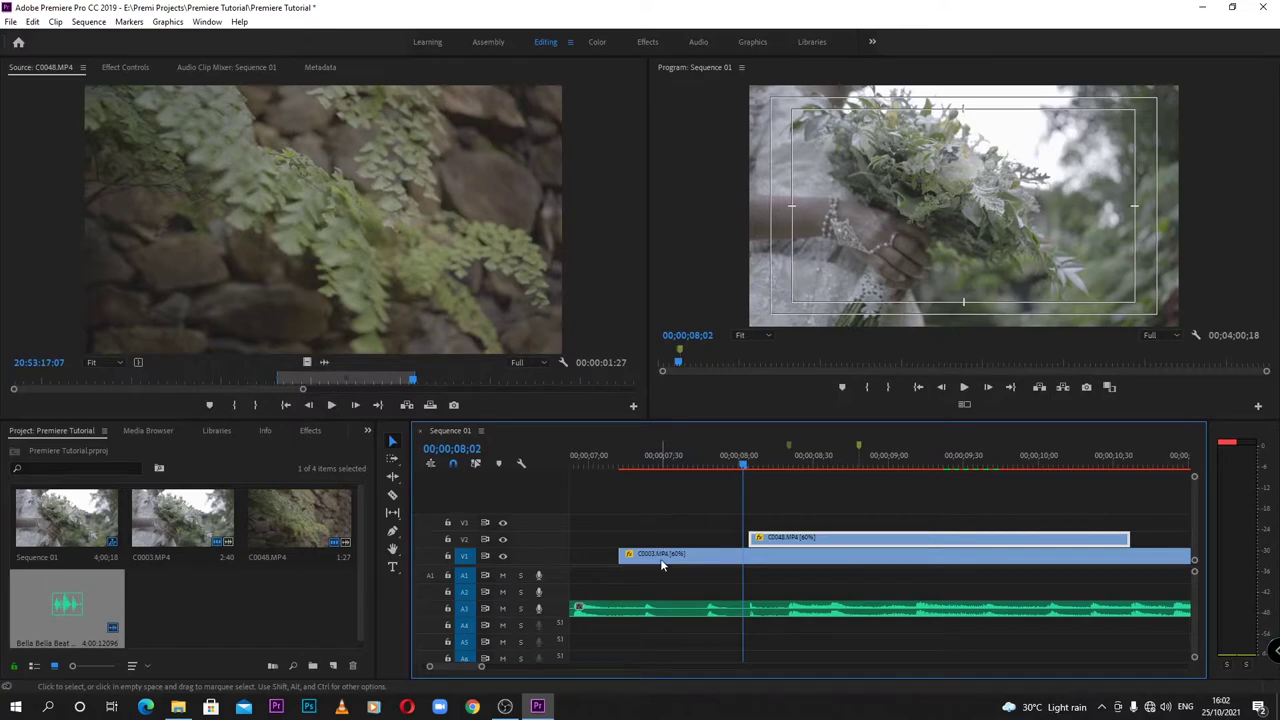
key(space)
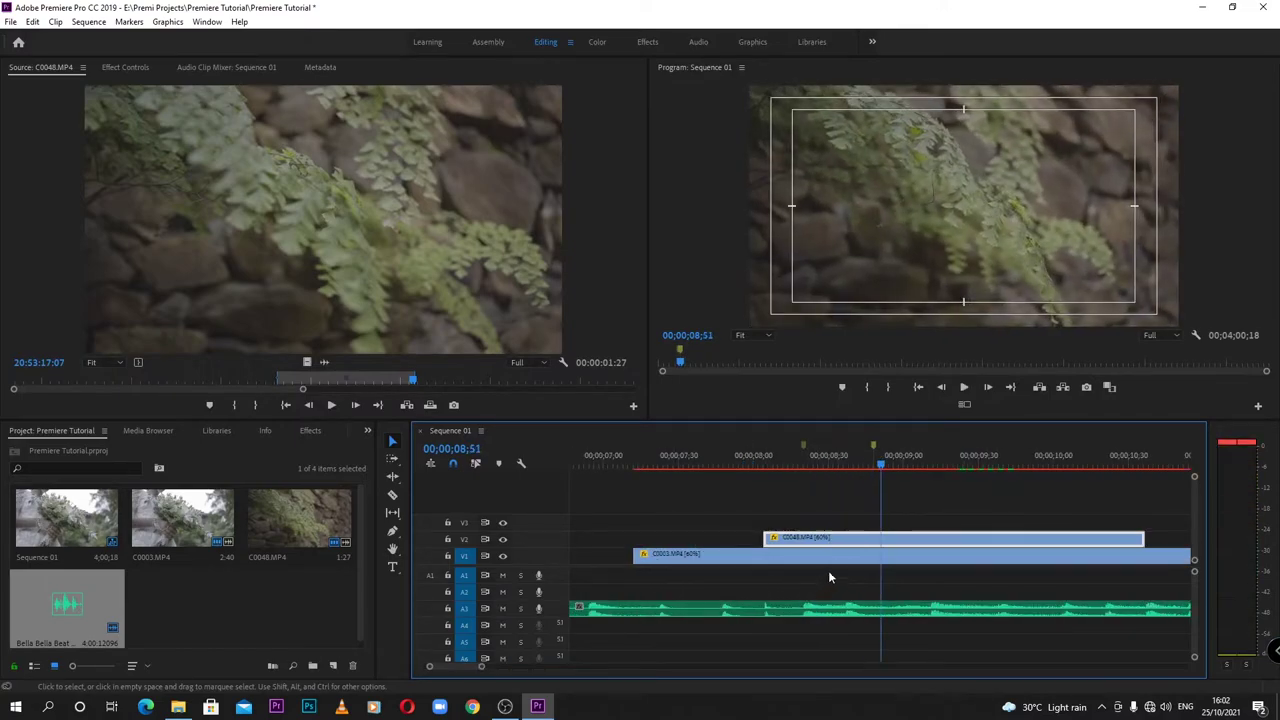
Zoom in around 8 seconds and park the playhead at 08;21
click(787, 458)
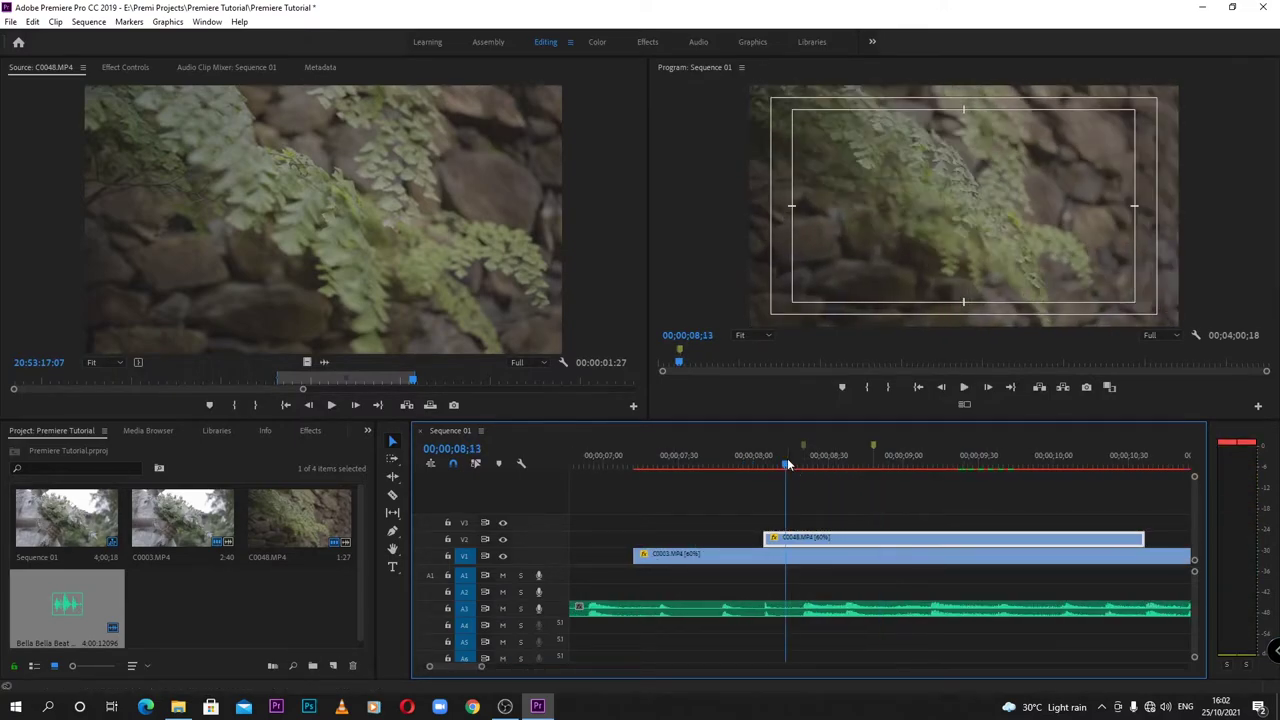
key(equal)
key(space)
key(space)
drag(916, 461, 922, 467)
key(=)
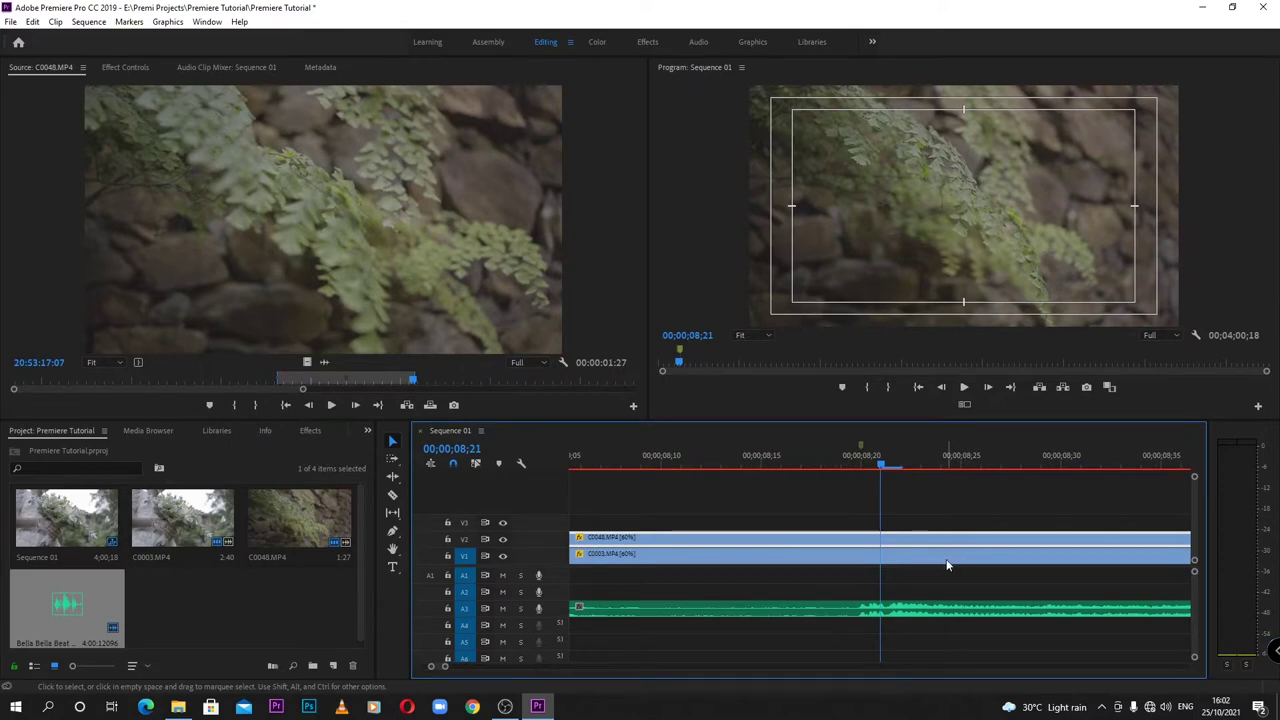
click(862, 467)
drag(861, 464, 877, 464)
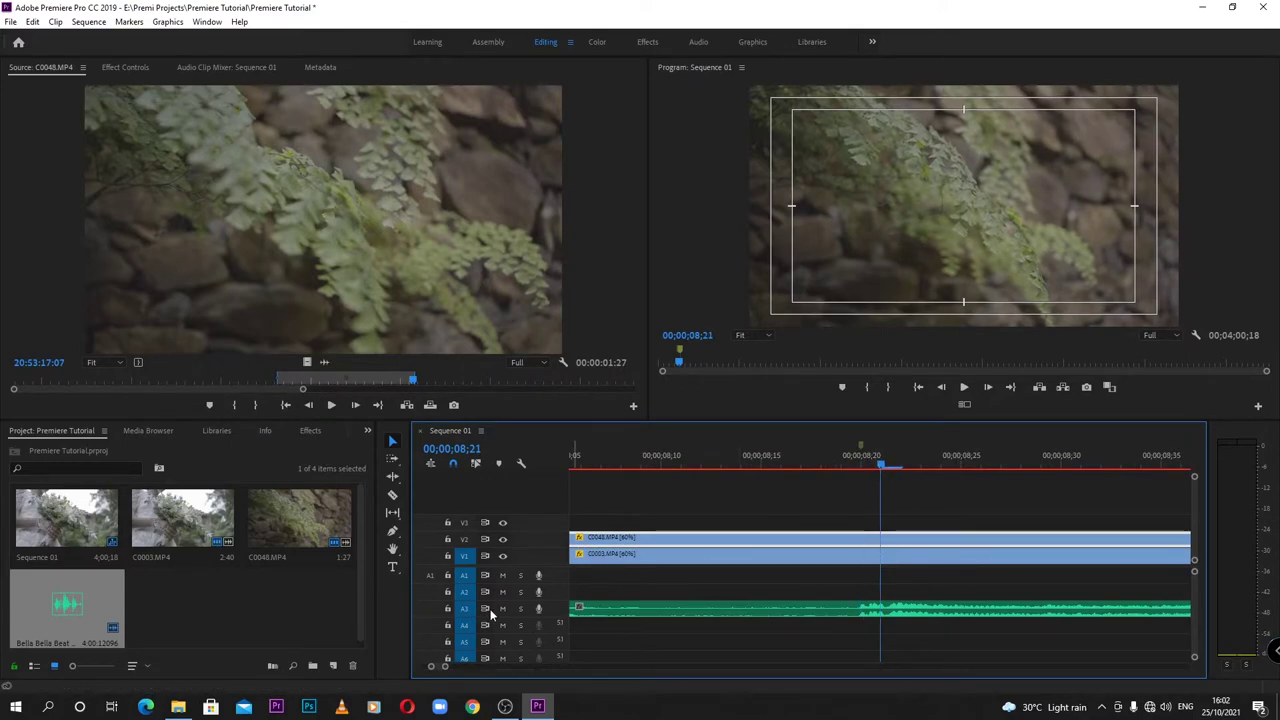
Razor-cut the V2 fern clip frame by frame from 08;21 through 08;27
key(c)
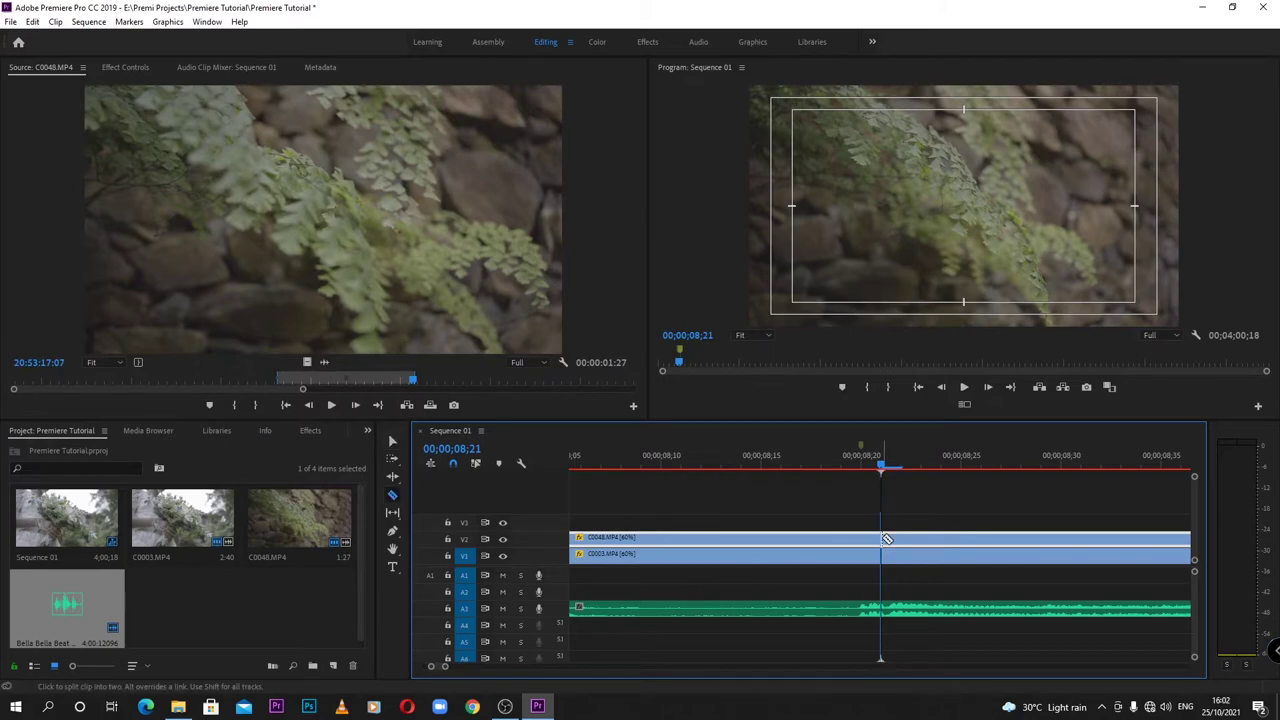
click(886, 539)
drag(882, 467, 897, 471)
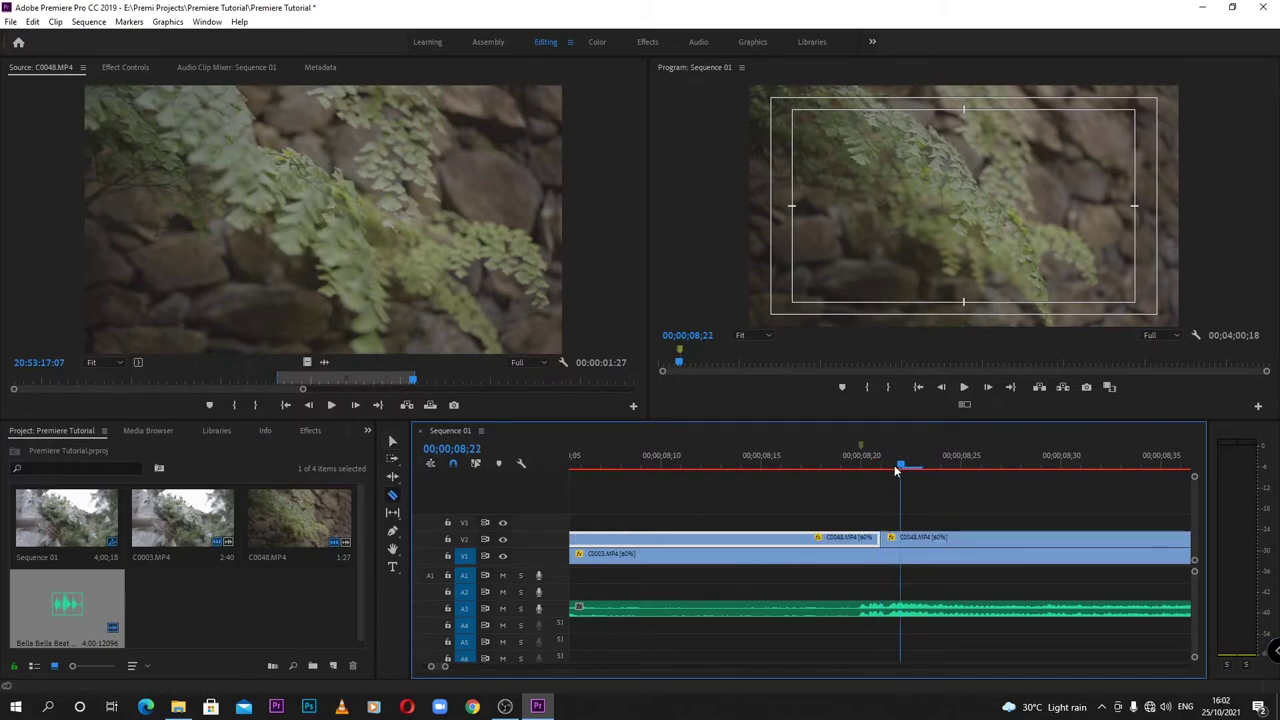
click(903, 539)
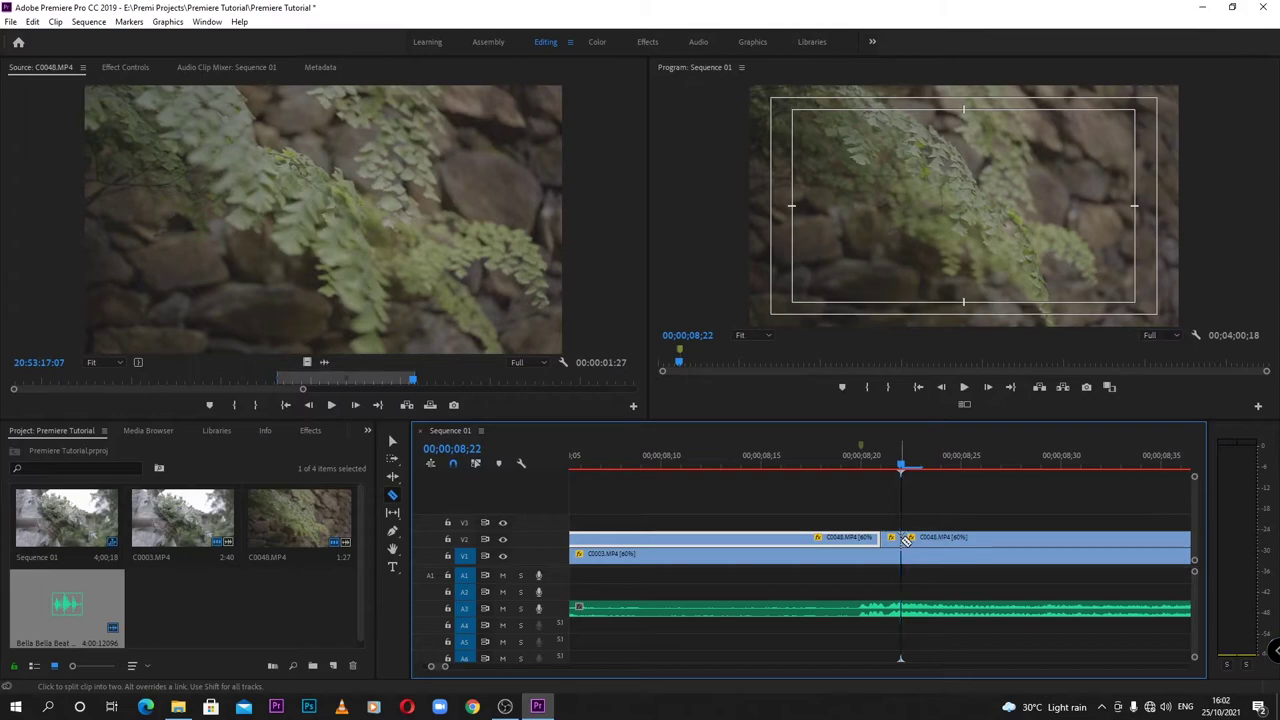
click(921, 539)
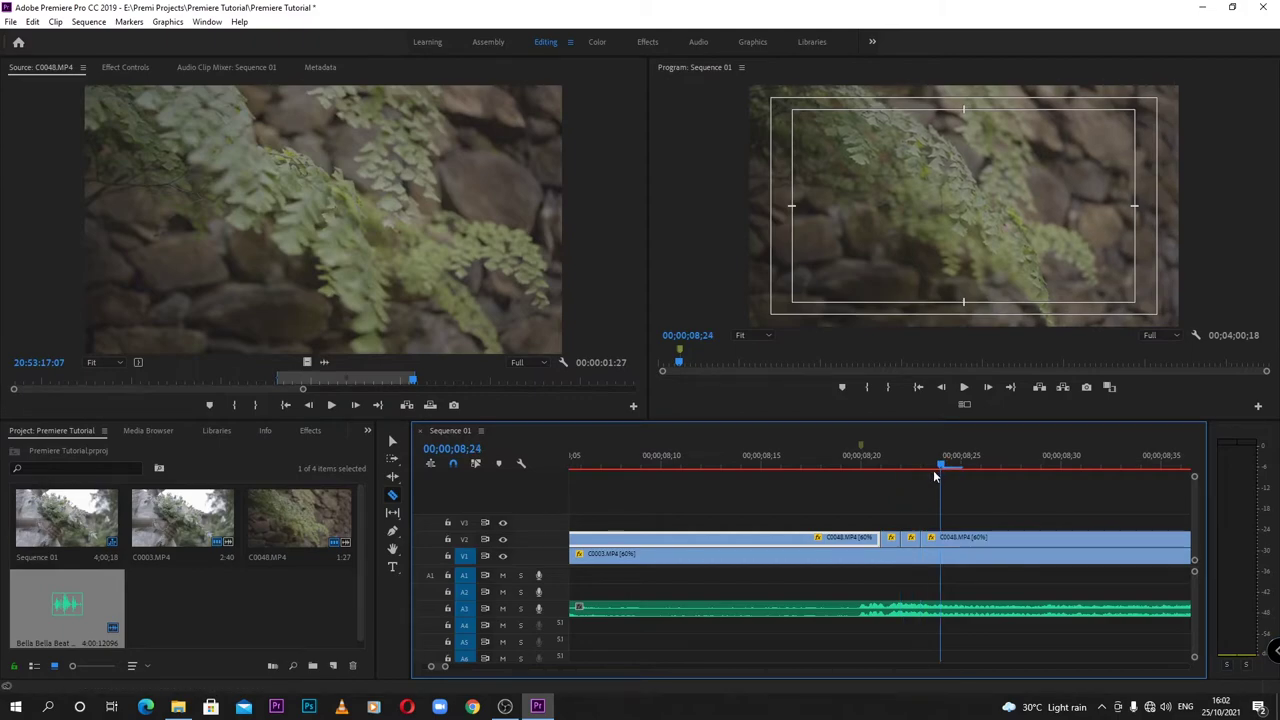
click(961, 539)
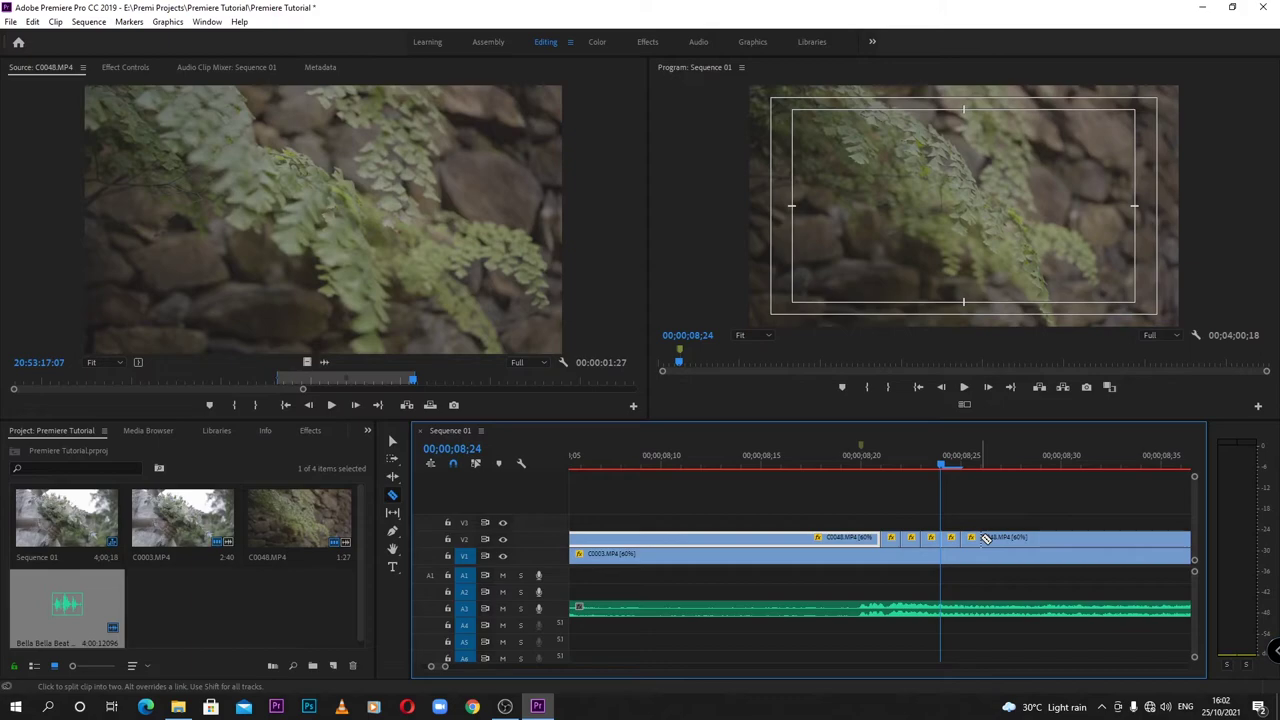
drag(943, 461, 967, 466)
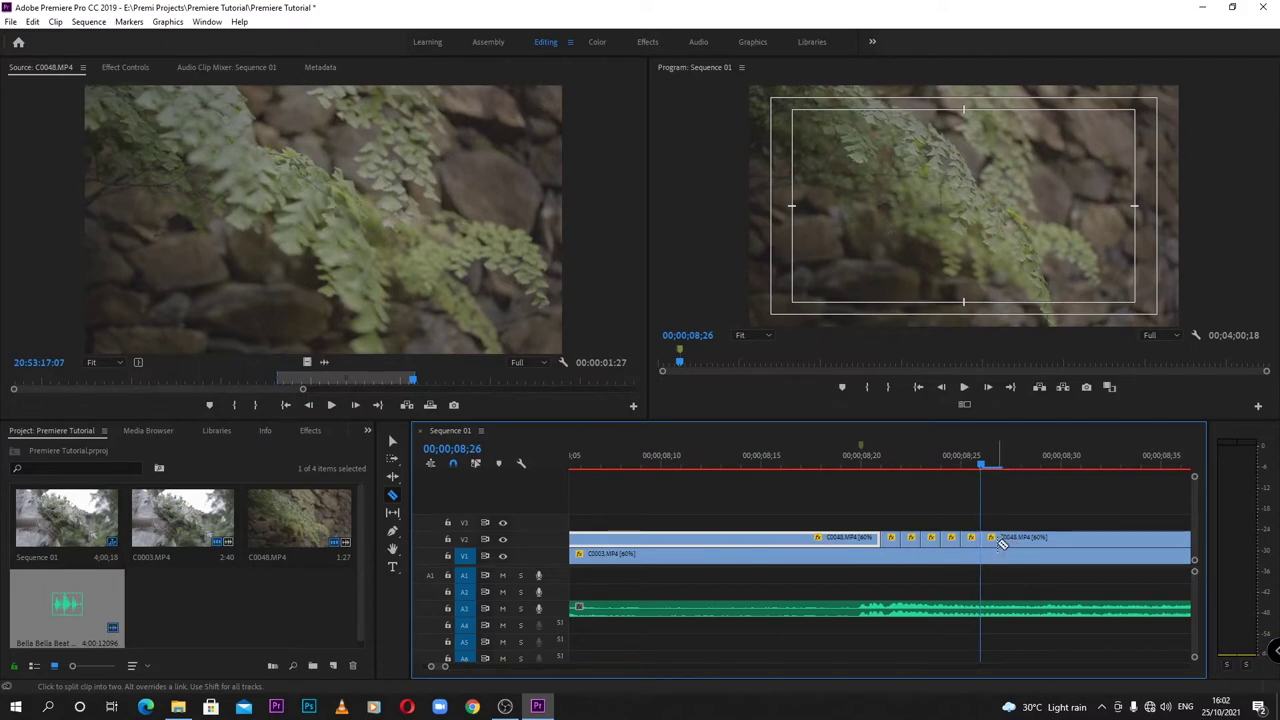
click(1000, 462)
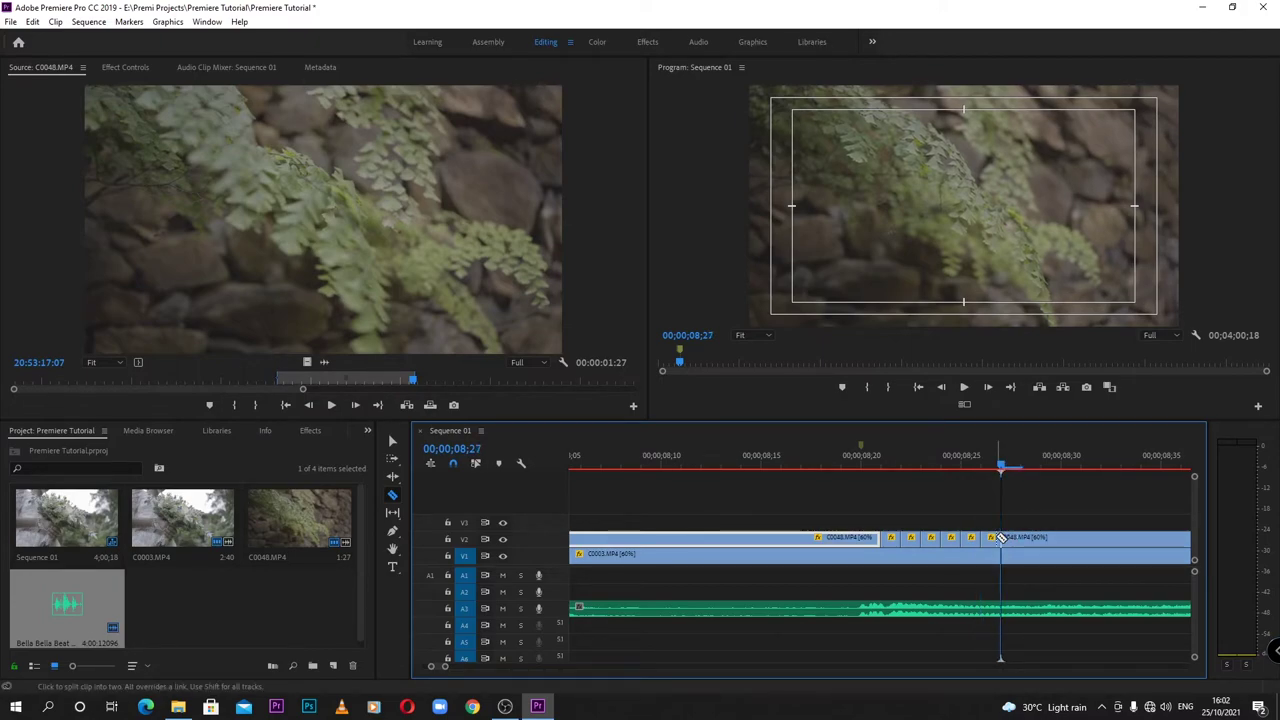
click(1001, 538)
Keep cutting the fern clip one frame apart from 08;28 to about 08;35
click(1020, 464)
click(1021, 538)
click(1041, 464)
click(1041, 538)
click(1061, 466)
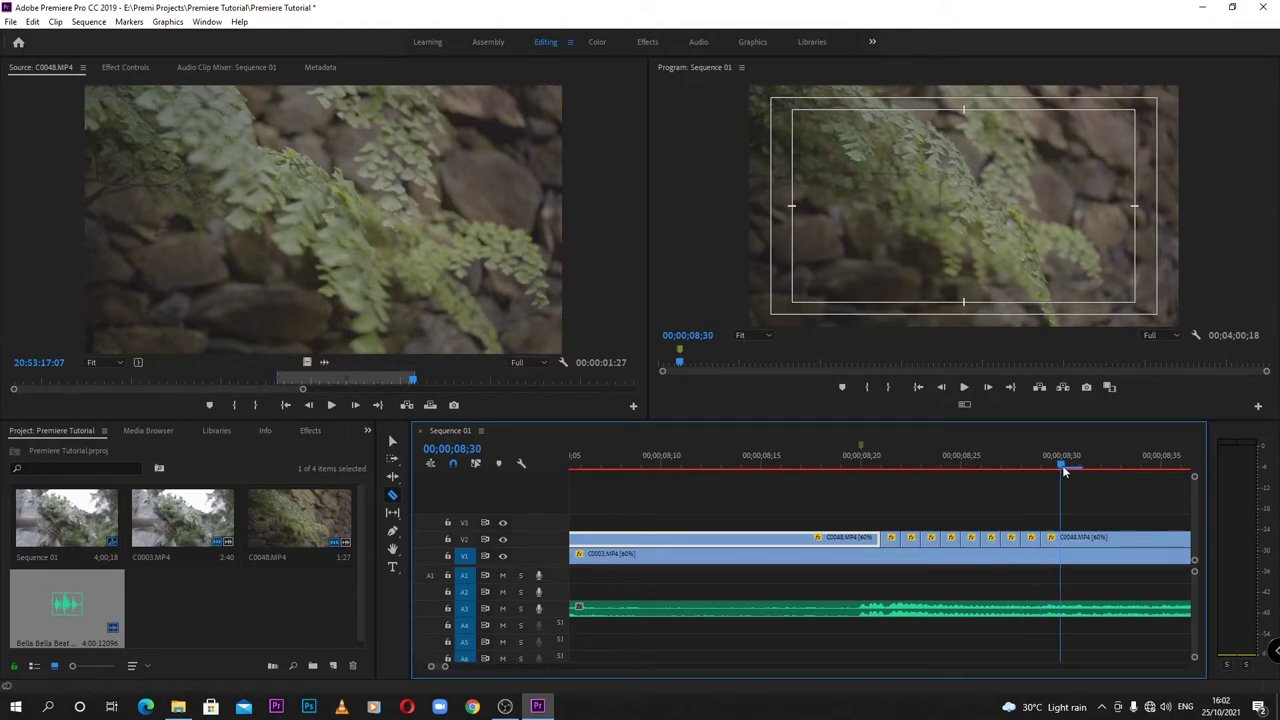
click(1062, 538)
click(1081, 466)
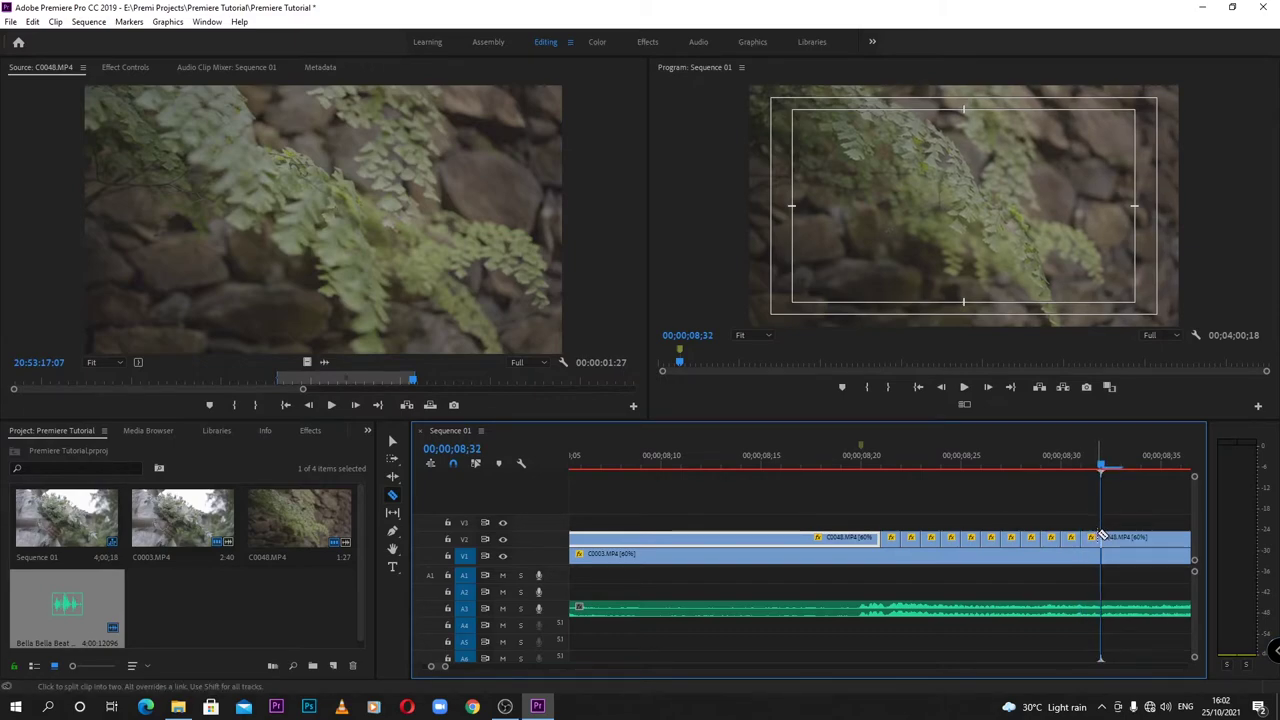
drag(1101, 468, 1140, 468)
click(1125, 537)
click(1142, 535)
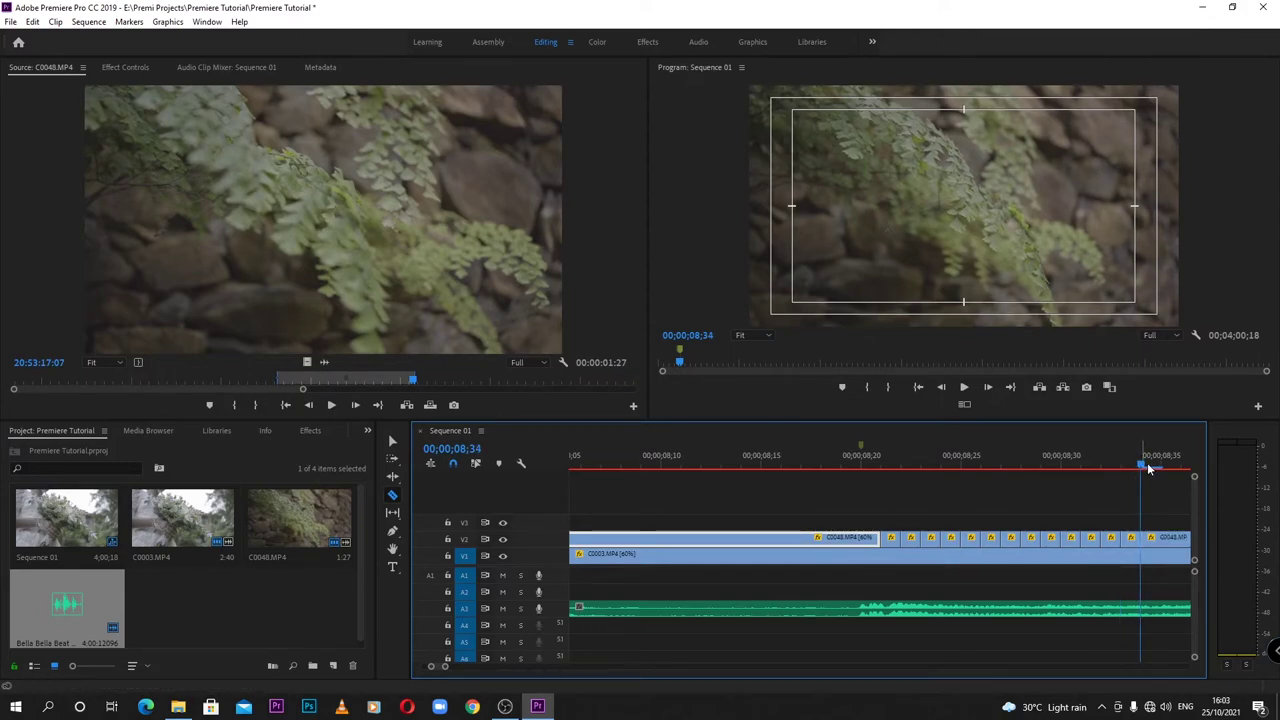
click(1157, 468)
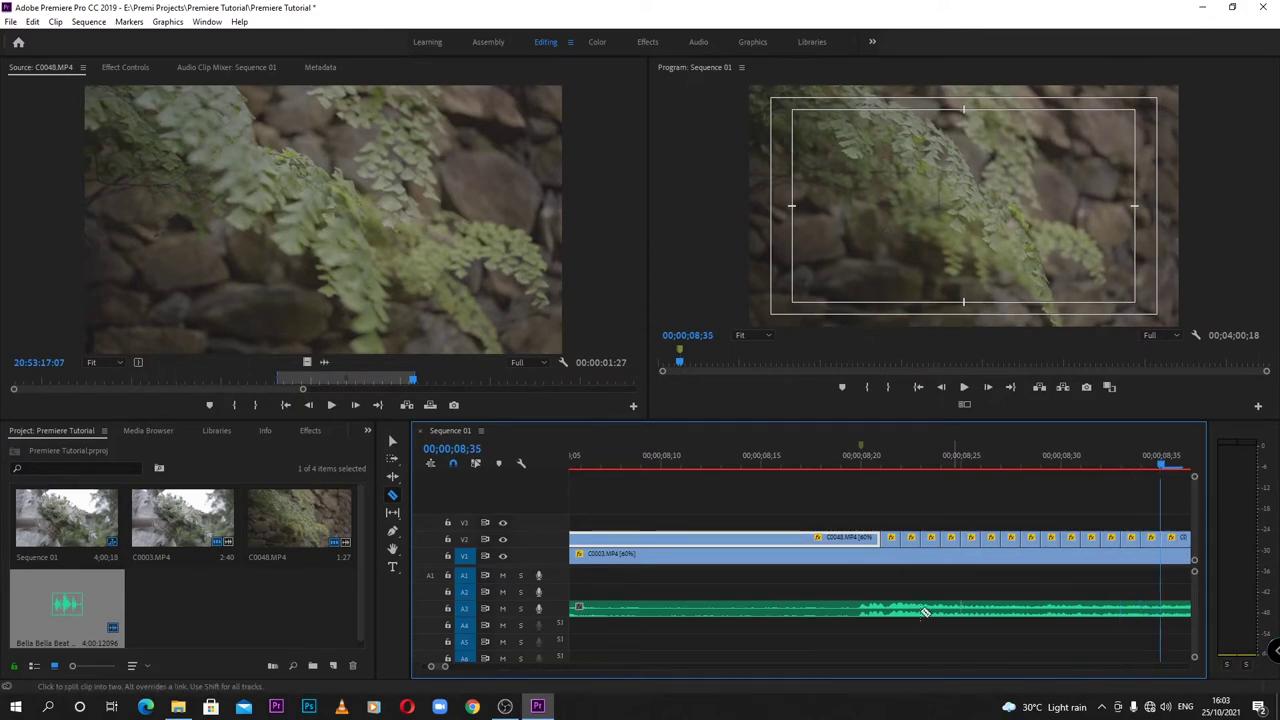
key(minus)
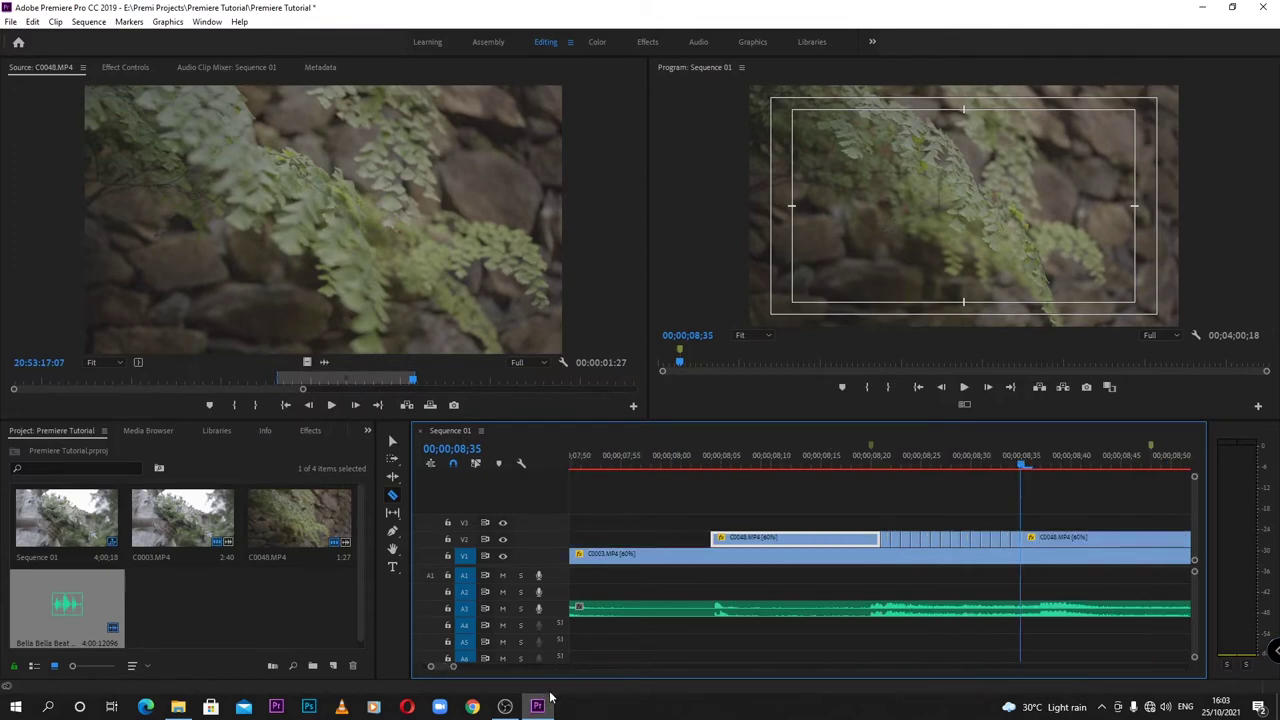
Add one-frame razor cuts on the fern clip at 08;39 through 08;43 and the next frame
drag(1020, 468, 1050, 470)
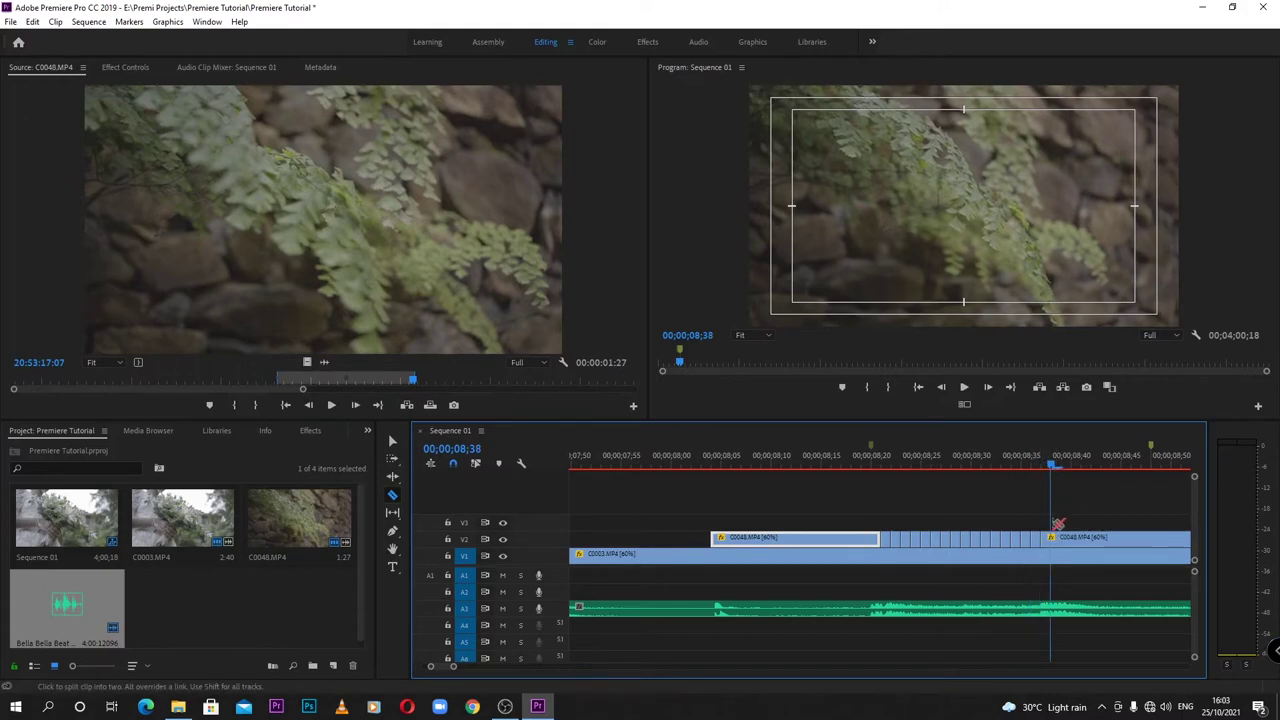
click(1055, 538)
drag(1054, 468, 1072, 466)
click(1062, 538)
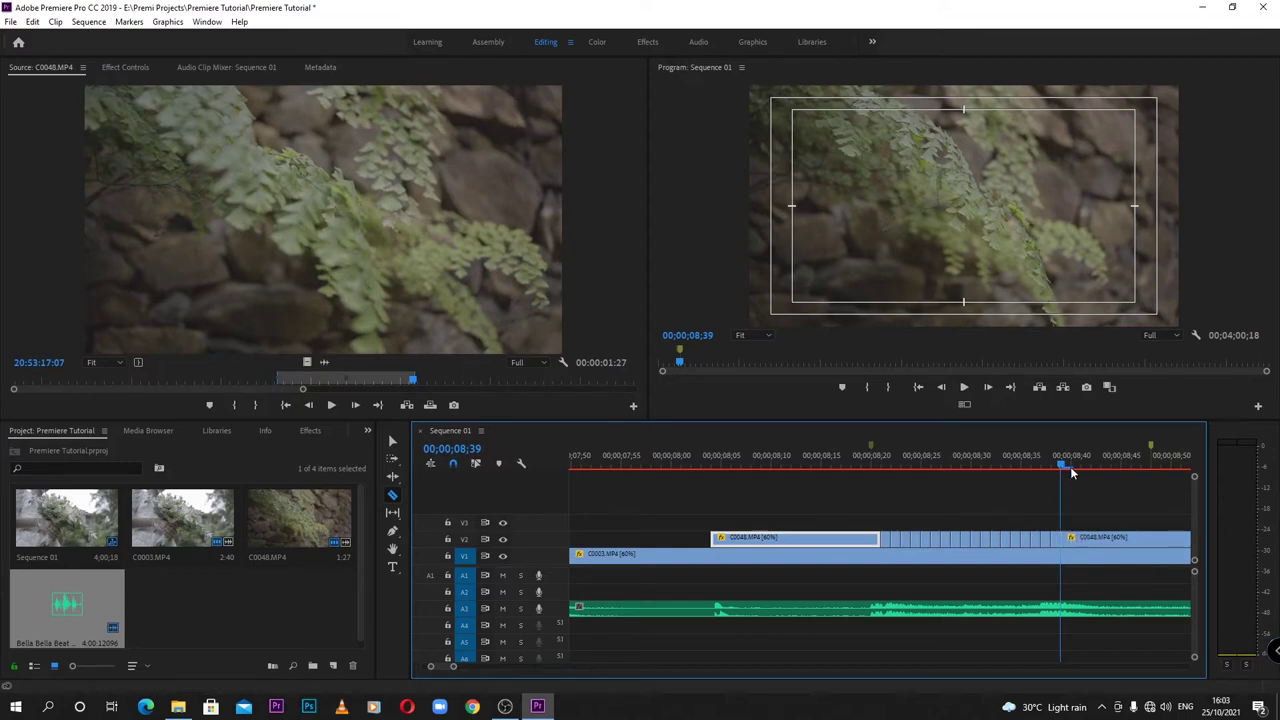
click(1073, 539)
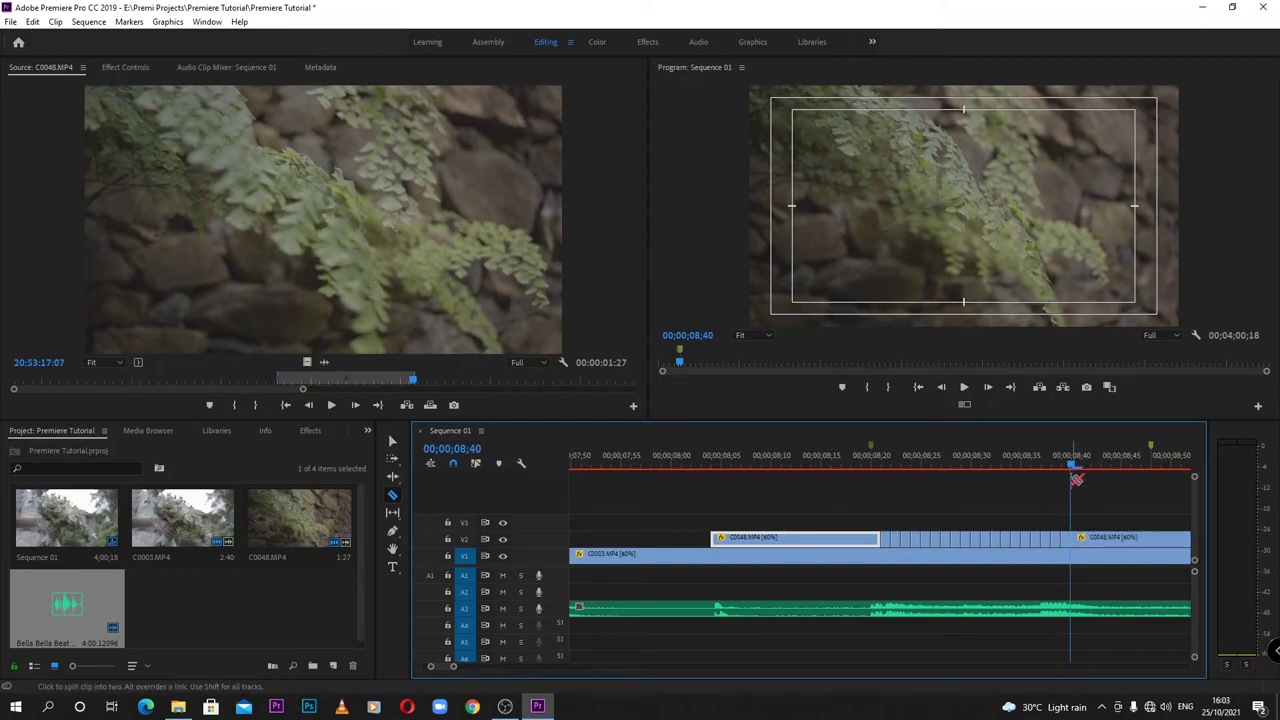
drag(1072, 468, 1120, 467)
click(1081, 539)
click(1091, 539)
click(1101, 539)
click(1111, 539)
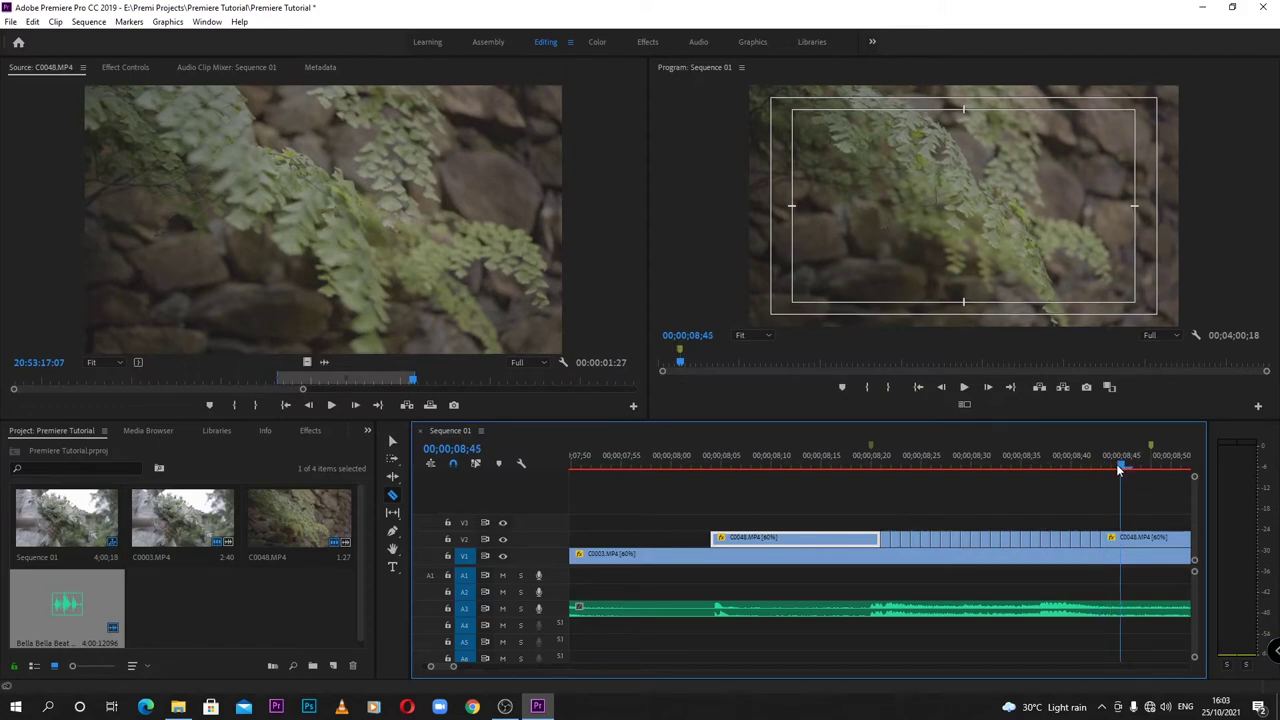
key(v)
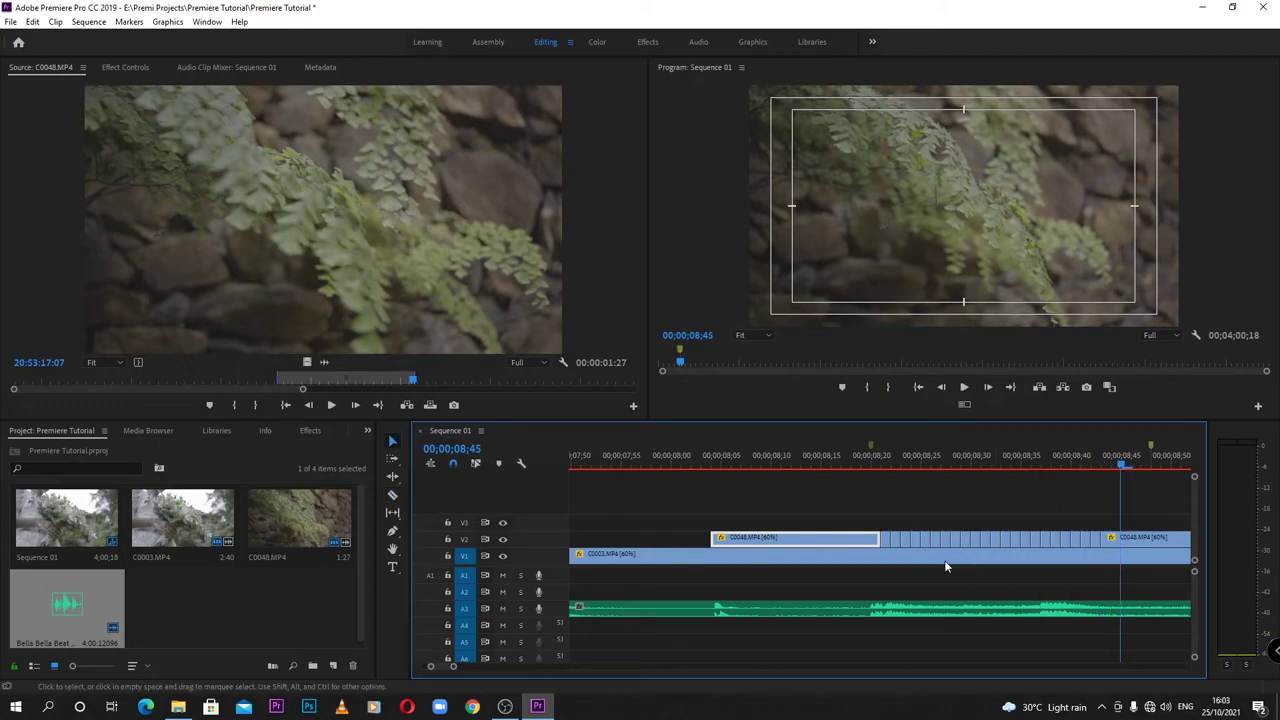
Select every other fern slice plus the trailing fern clip on V2 and delete them
shift+click(895, 543)
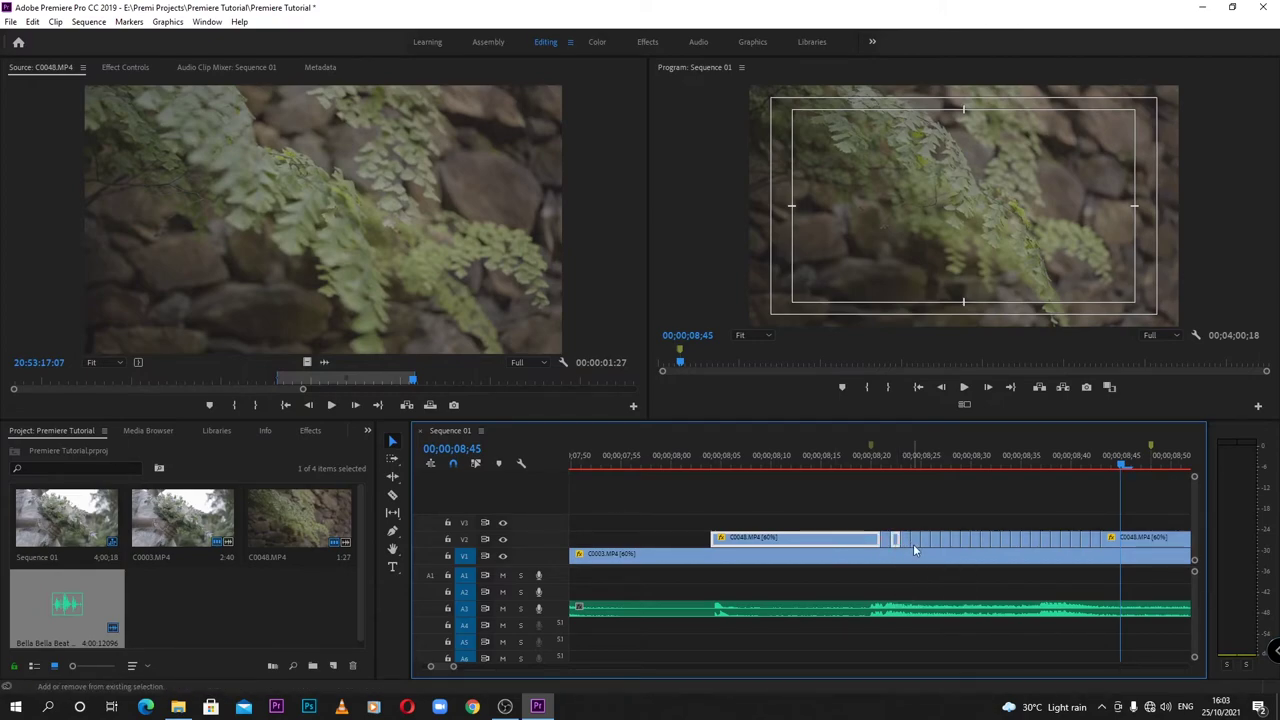
shift+click(914, 543)
shift+click(936, 543)
shift+click(954, 542)
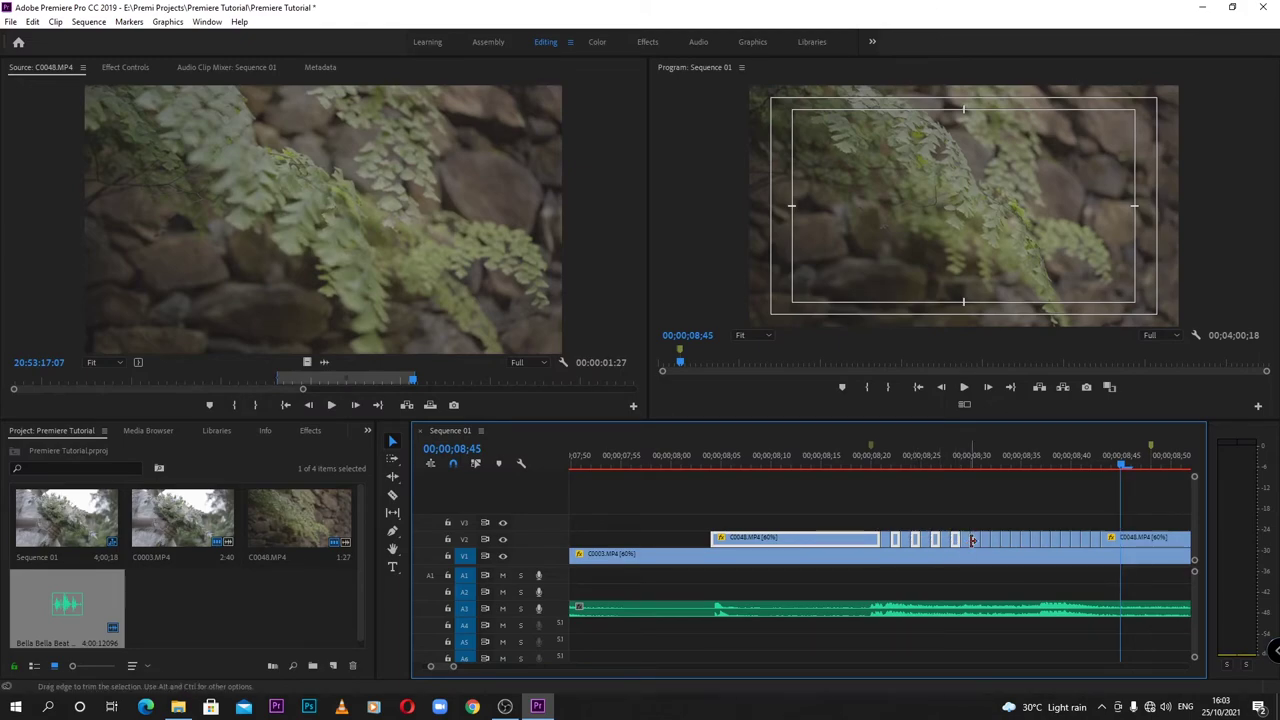
shift+click(974, 540)
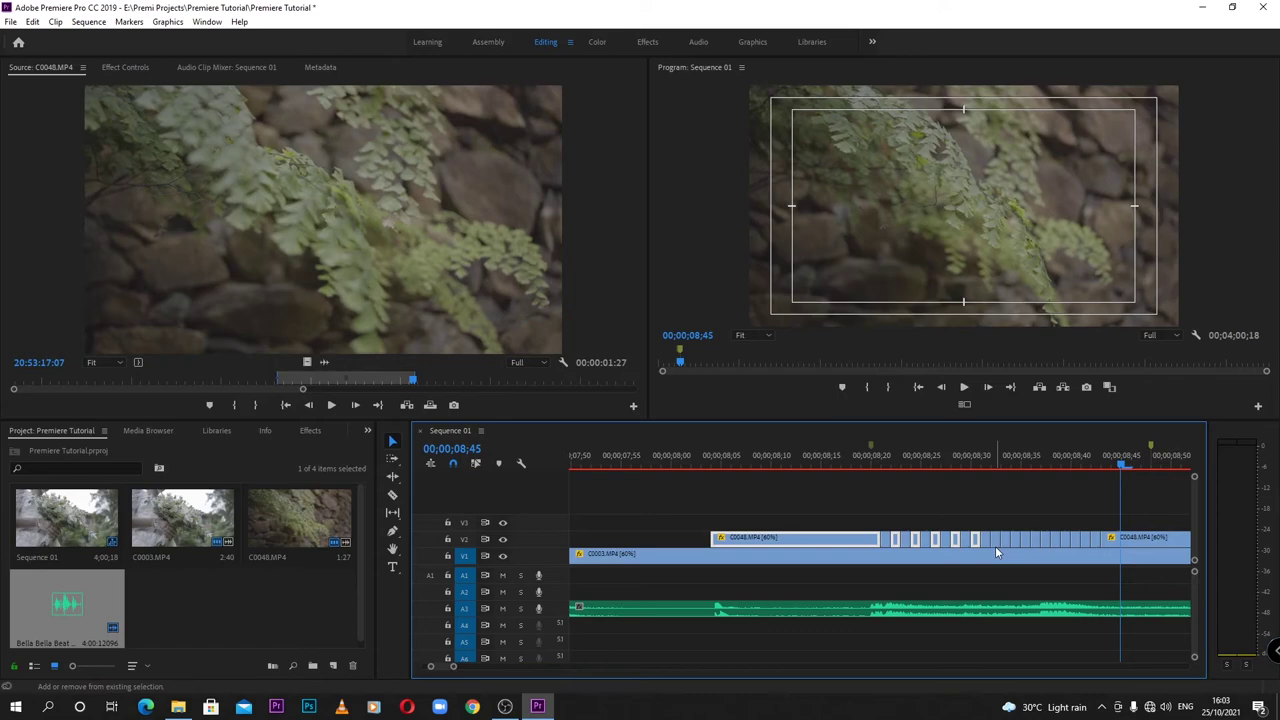
shift+click(995, 546)
shift+click(1034, 541)
shift+click(1075, 542)
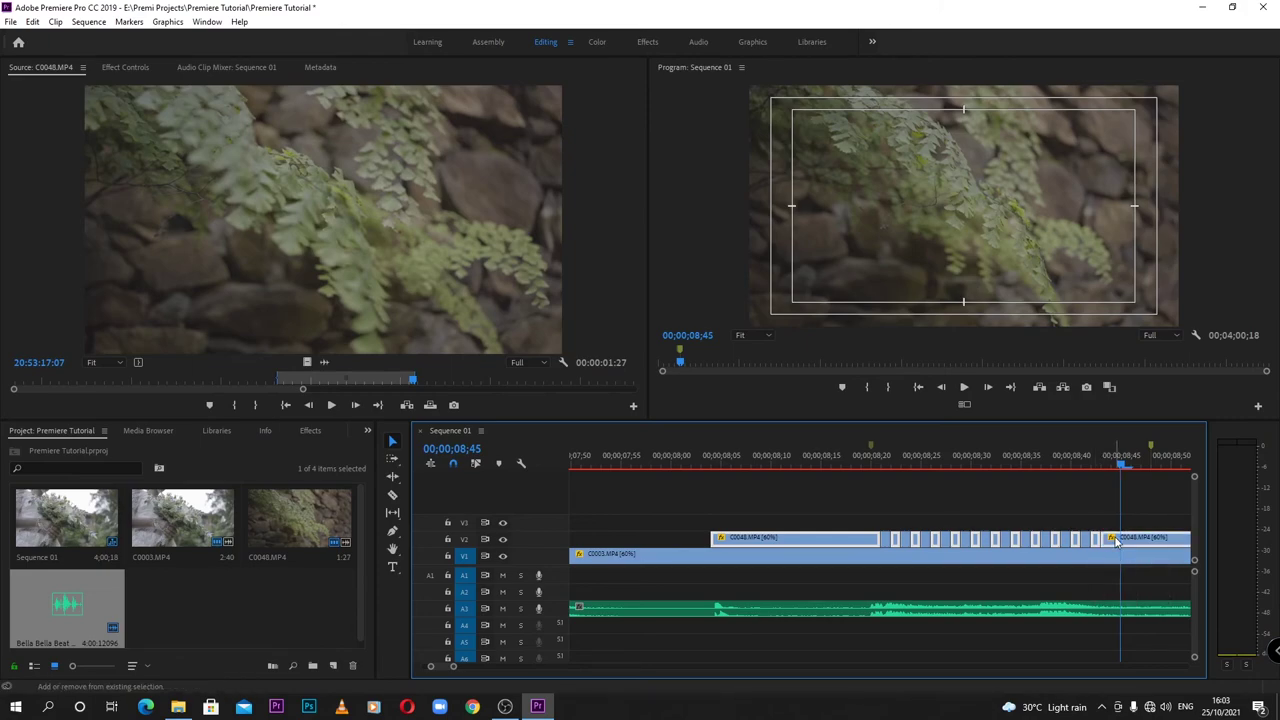
key(Delete)
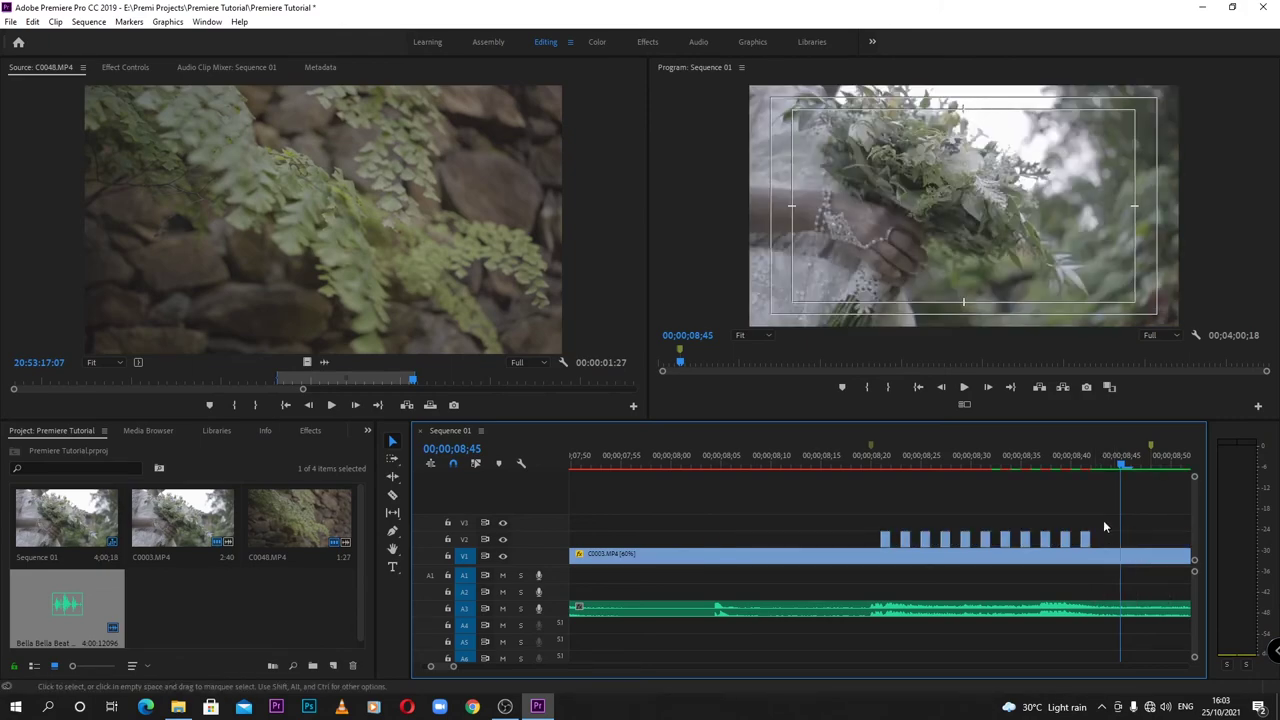
Clear all markers from the sequence via the ruler's context menu
right_click(916, 452)
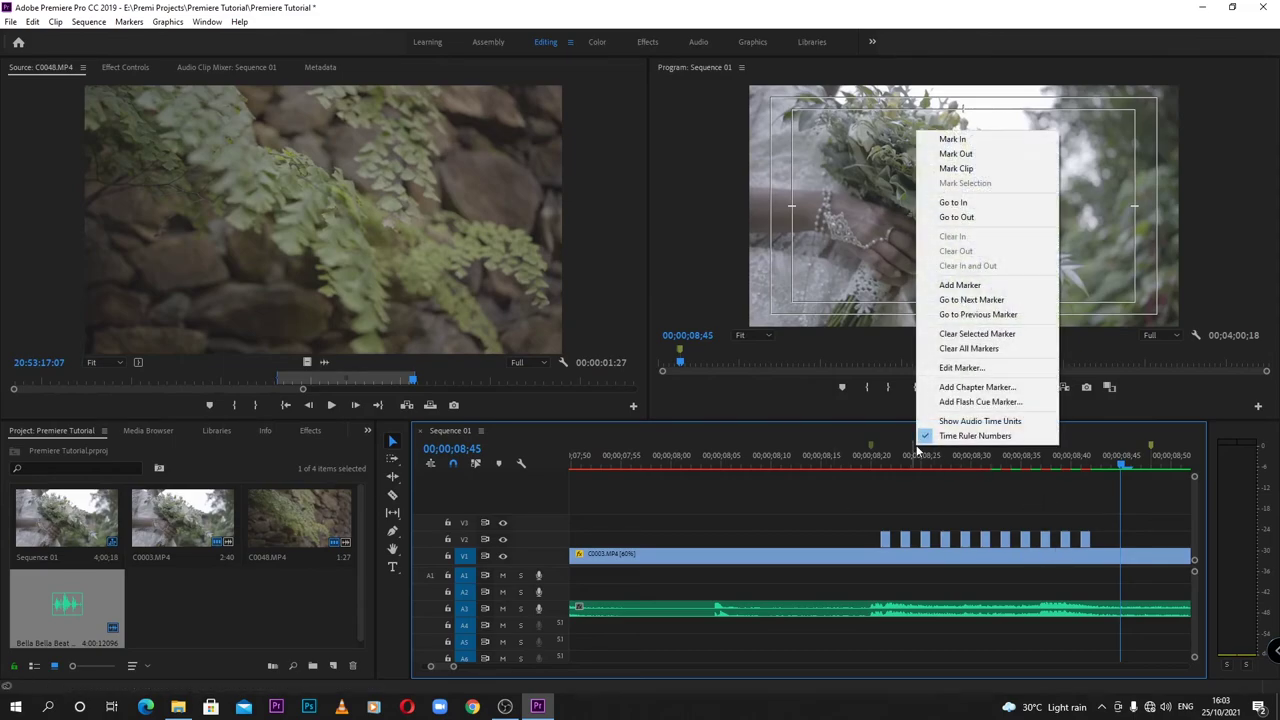
click(996, 350)
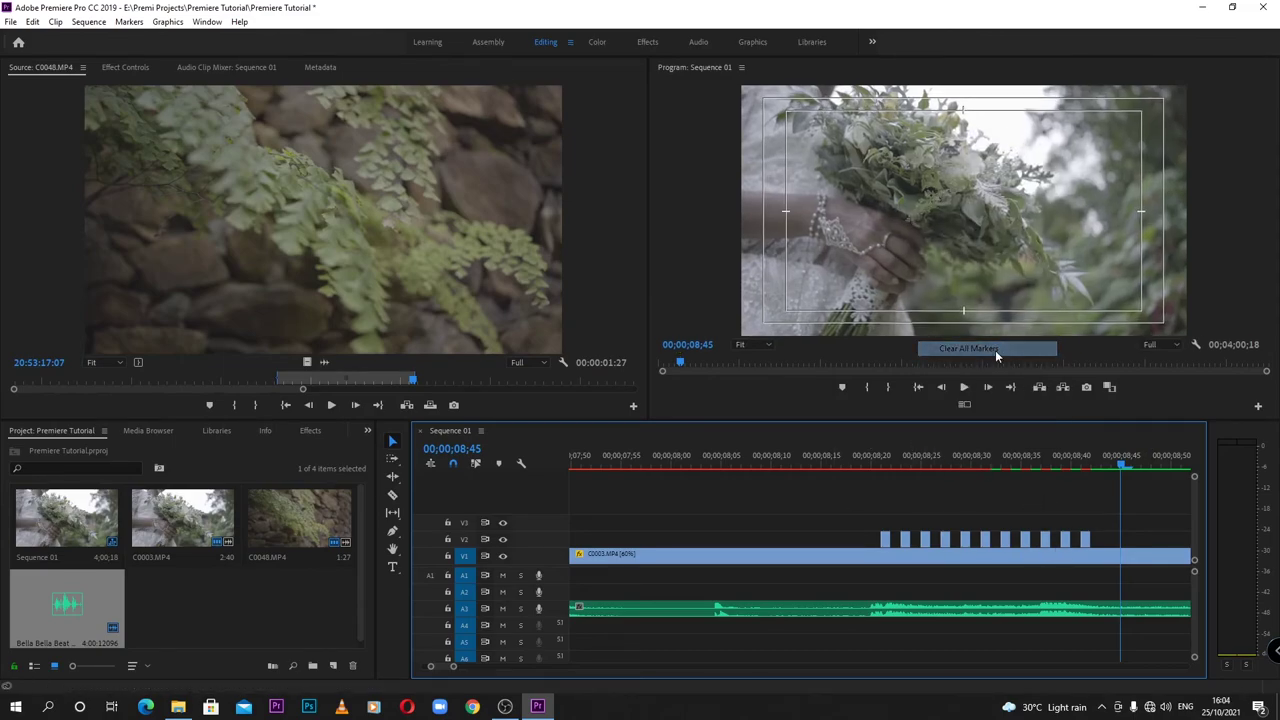
key(minus)
key(minus)
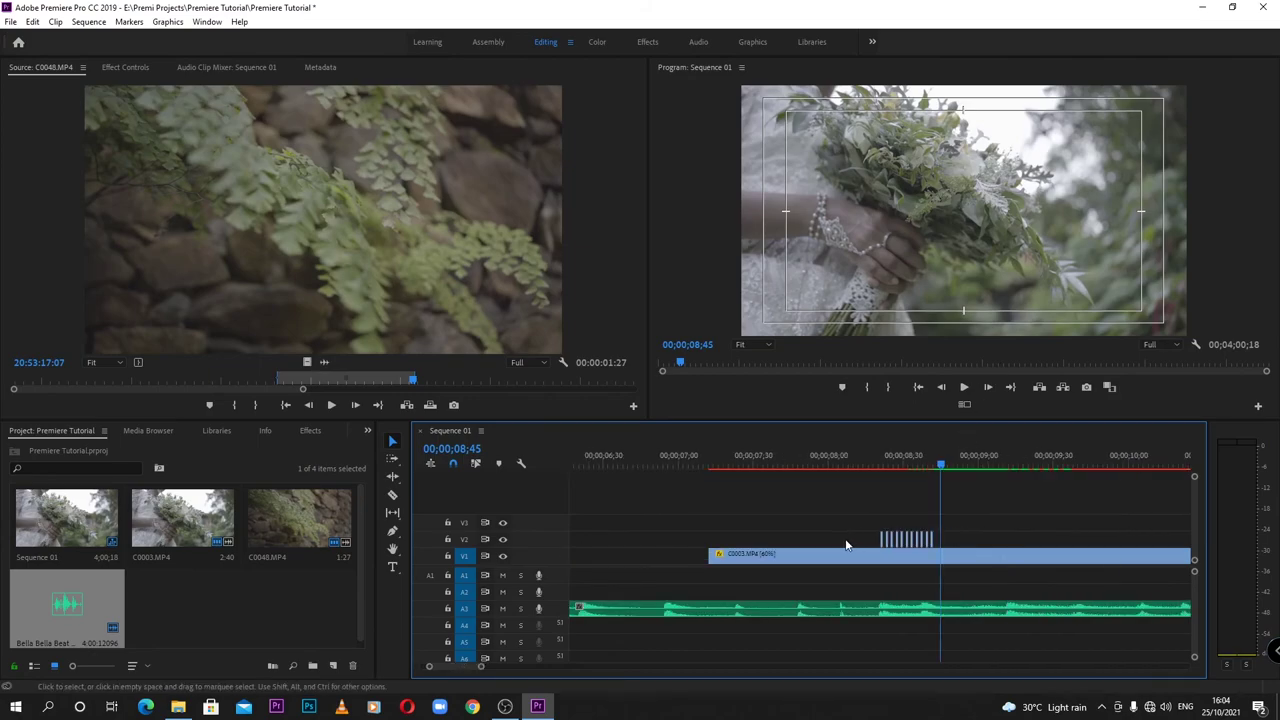
key(minus)
Mark an in point at 07;09 and out point at 14;07, then render previews
click(793, 470)
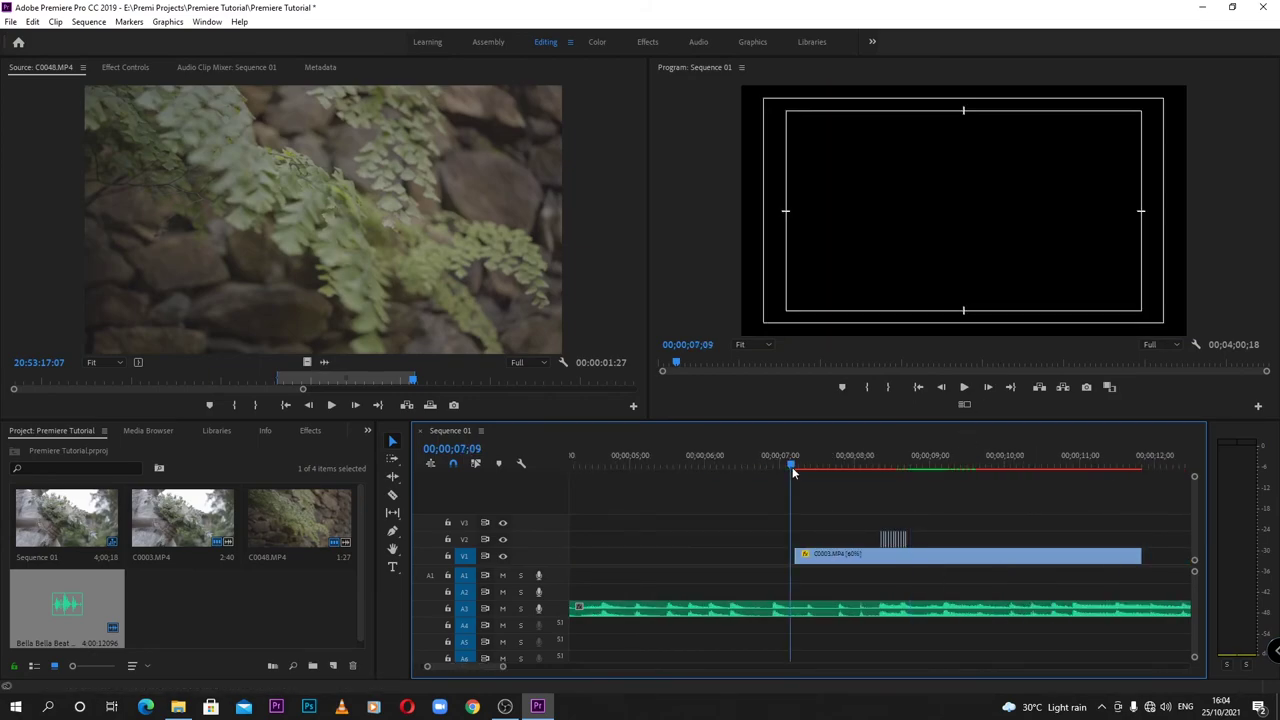
key(i)
key(minus)
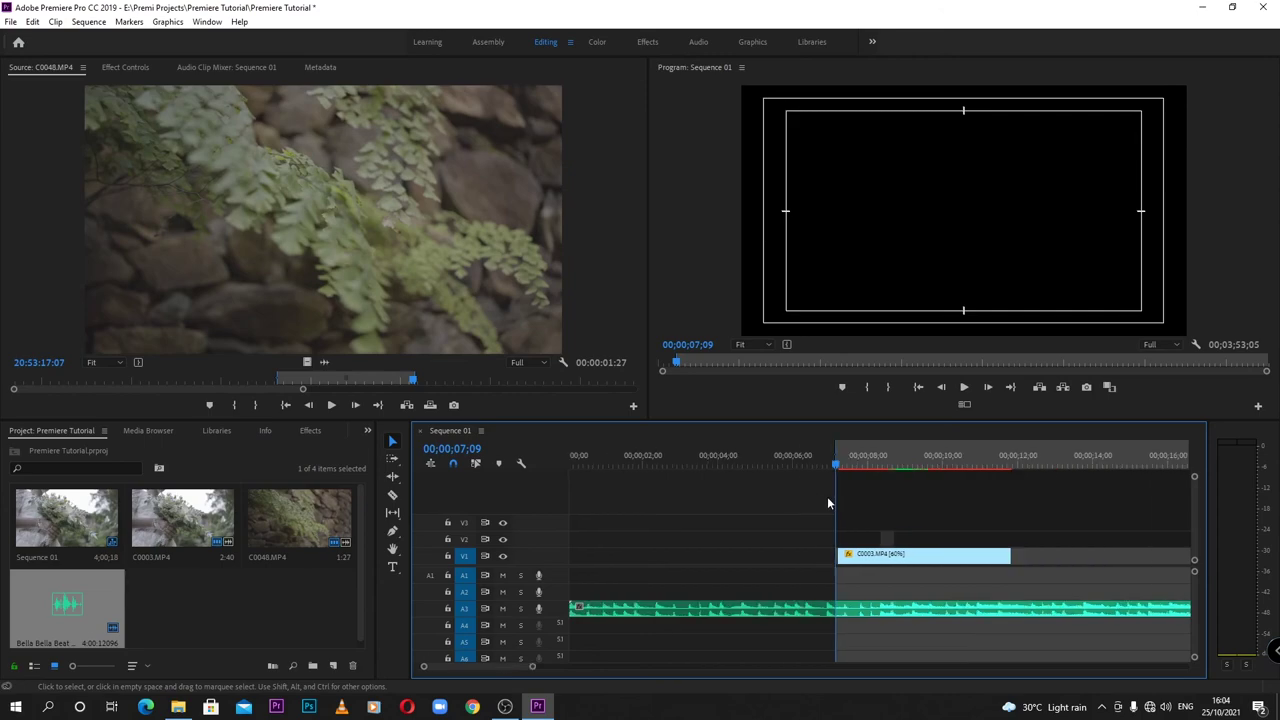
key(minus)
click(836, 468)
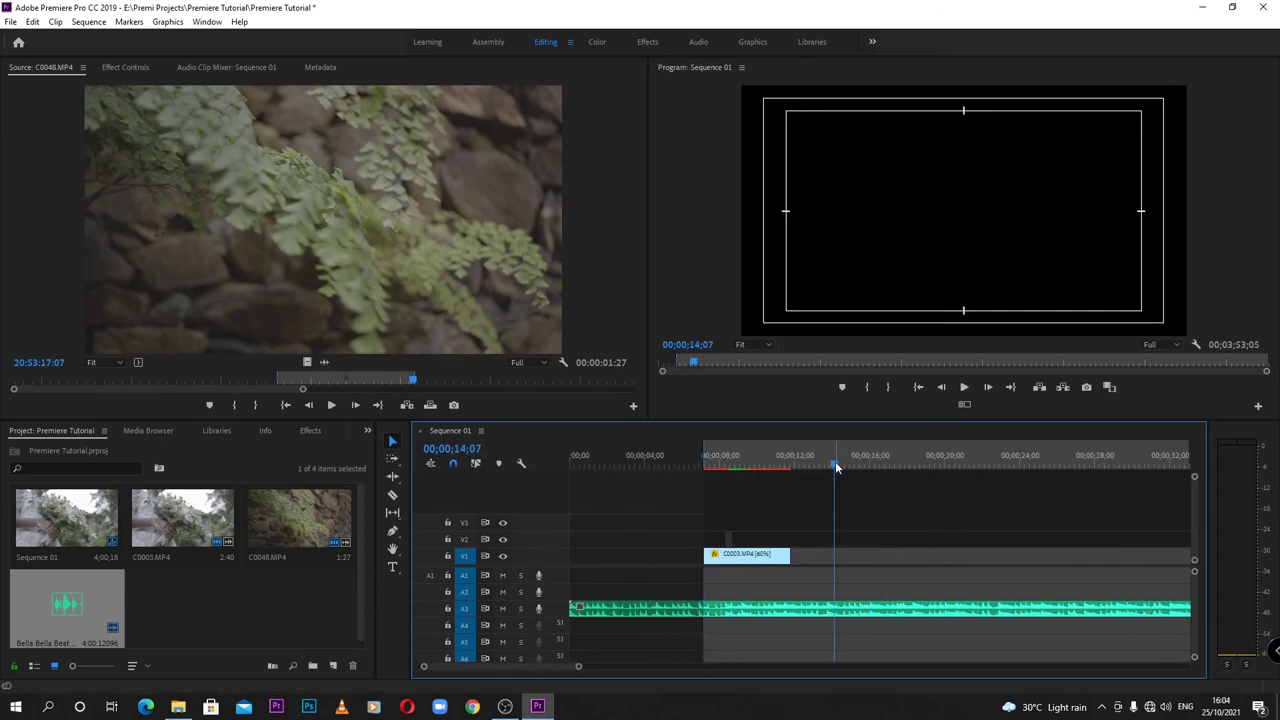
key(o)
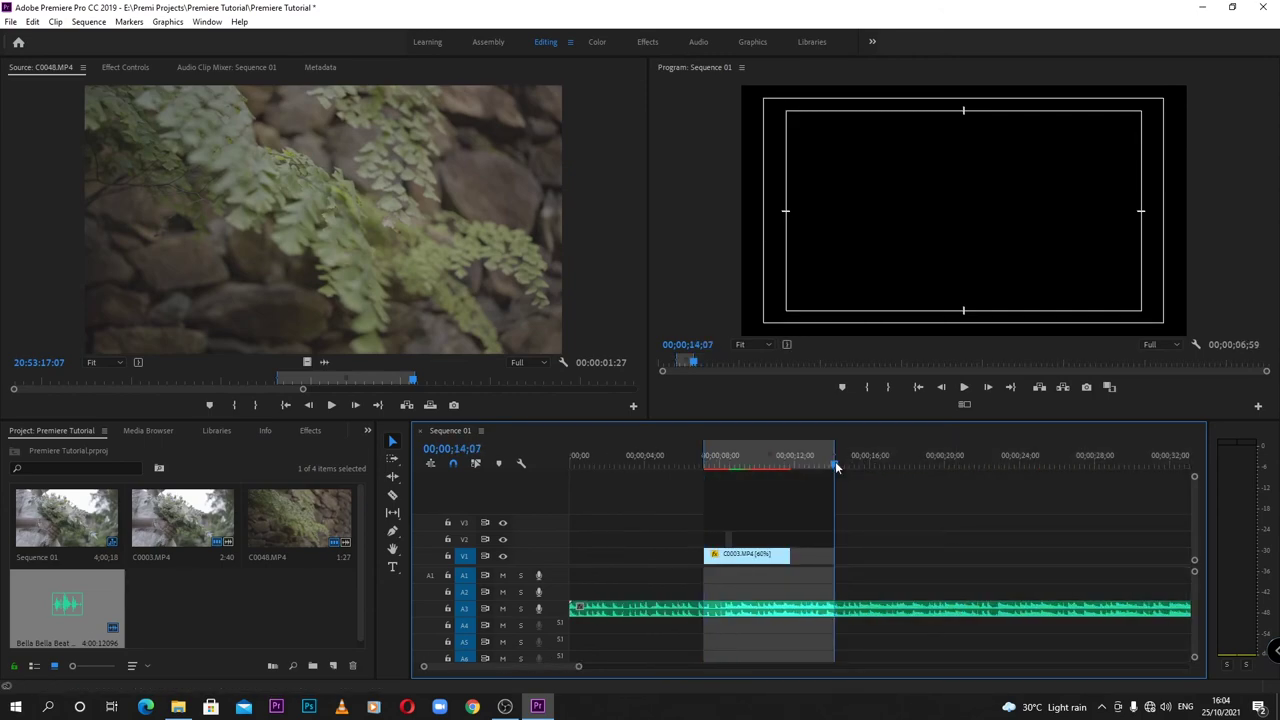
key(Return)
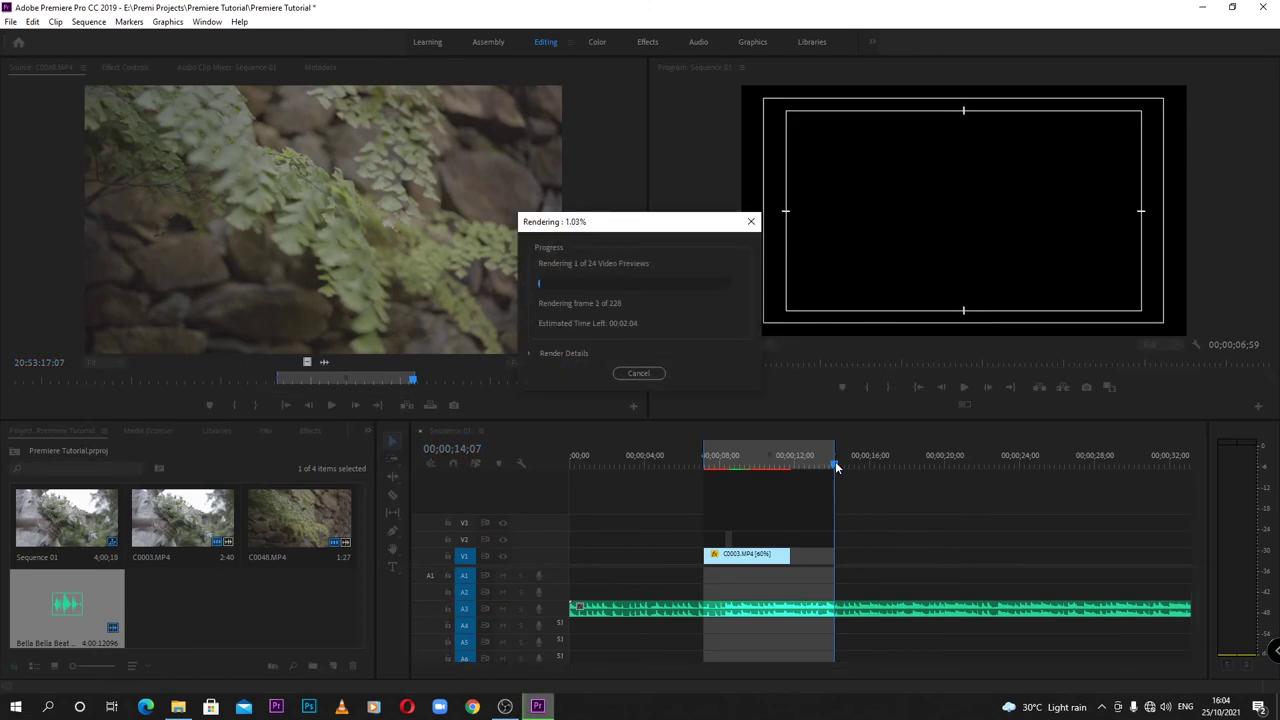